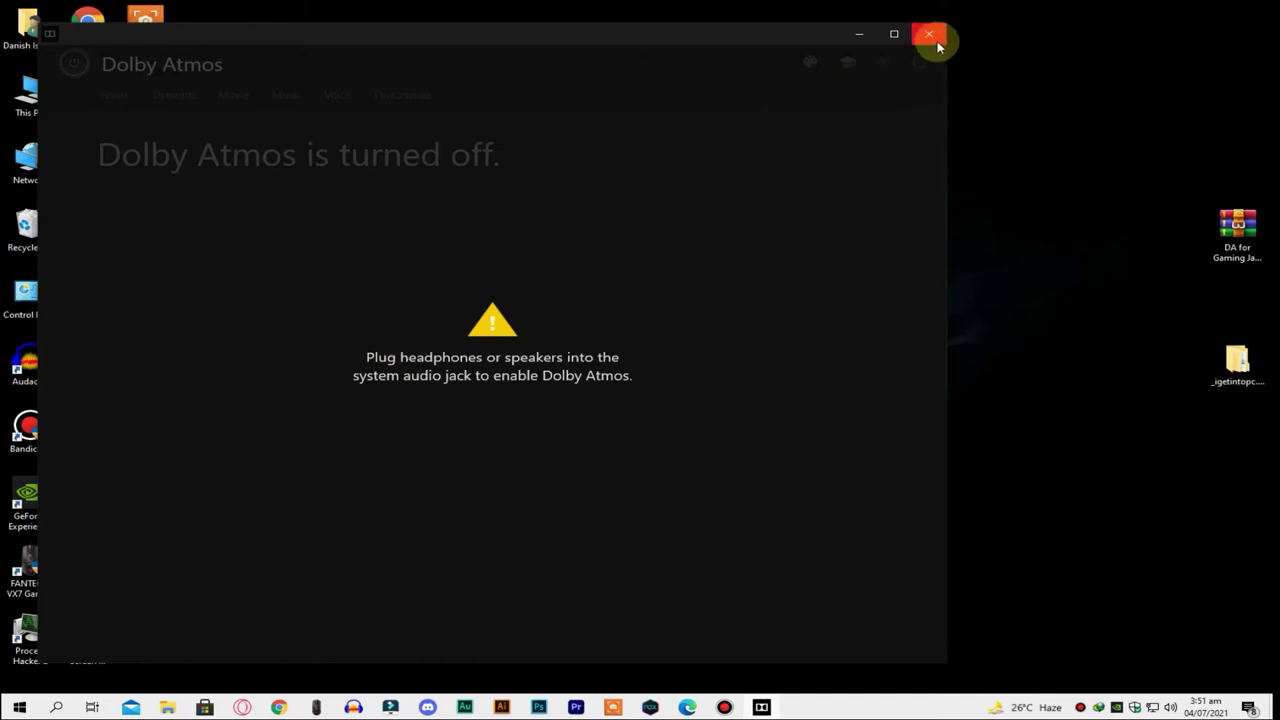
# Close the Dolby Atmos window and uninstall Dolby Atmos for Gaming from the installed Windows apps
pyautogui.click(929, 34)
pyautogui.rightClick(19, 707)
pyautogui.click(84, 336)
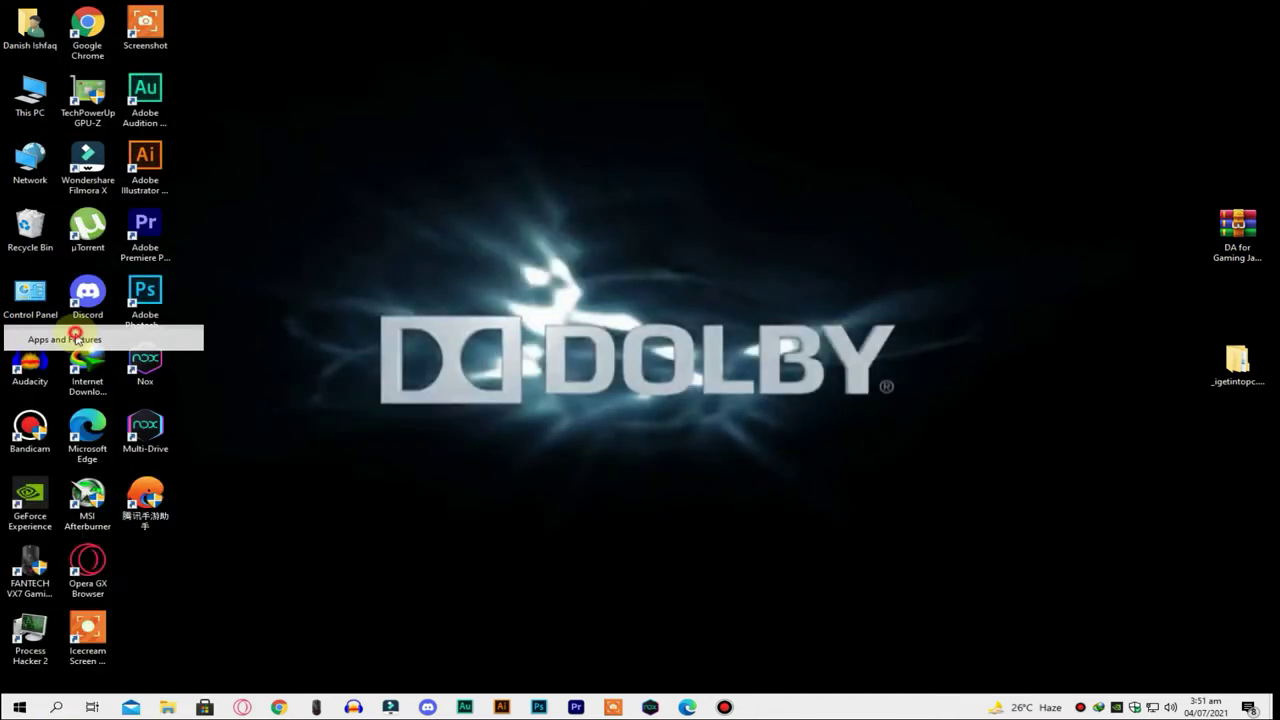
pyautogui.scroll(-8, 384, 459)
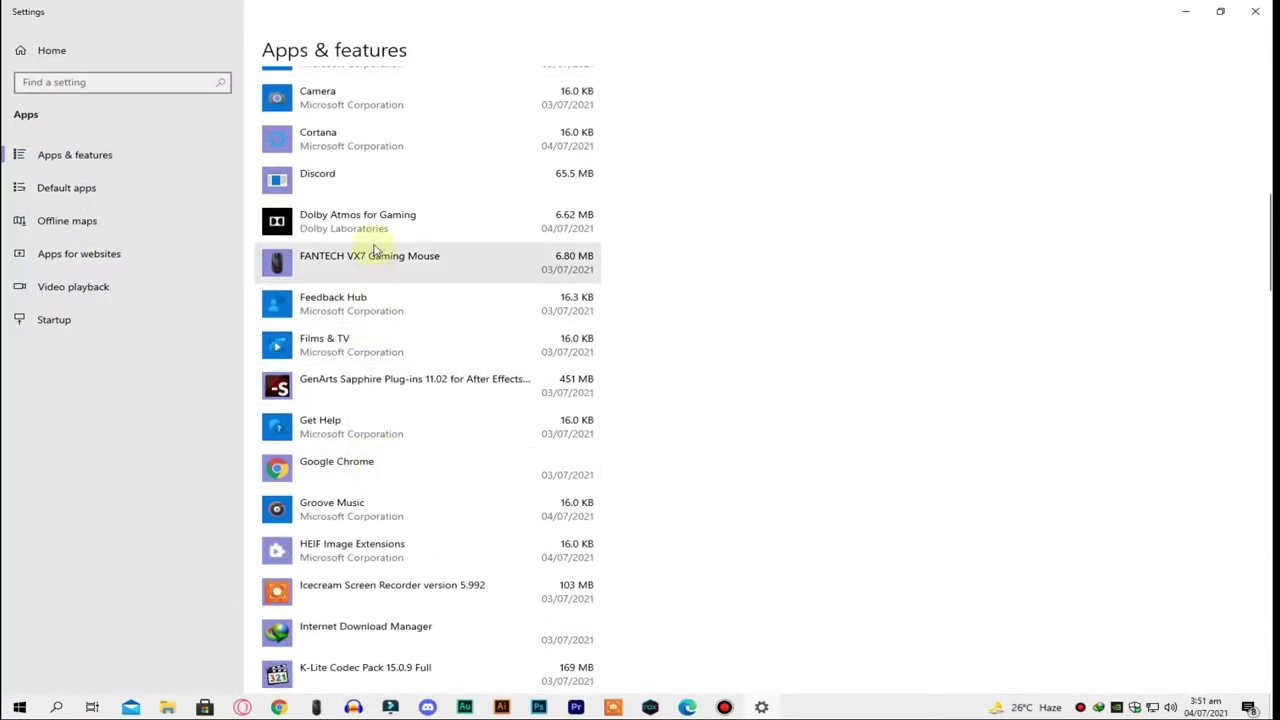
pyautogui.click(366, 214)
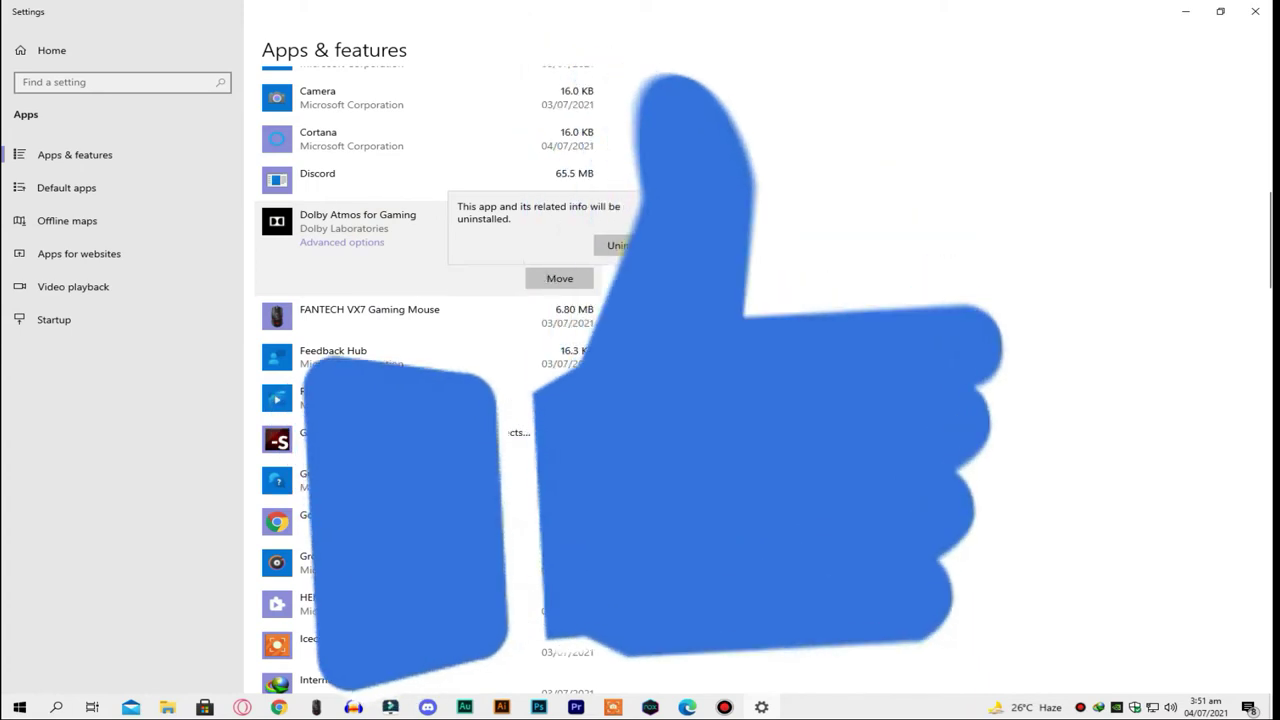
pyautogui.click(563, 278)
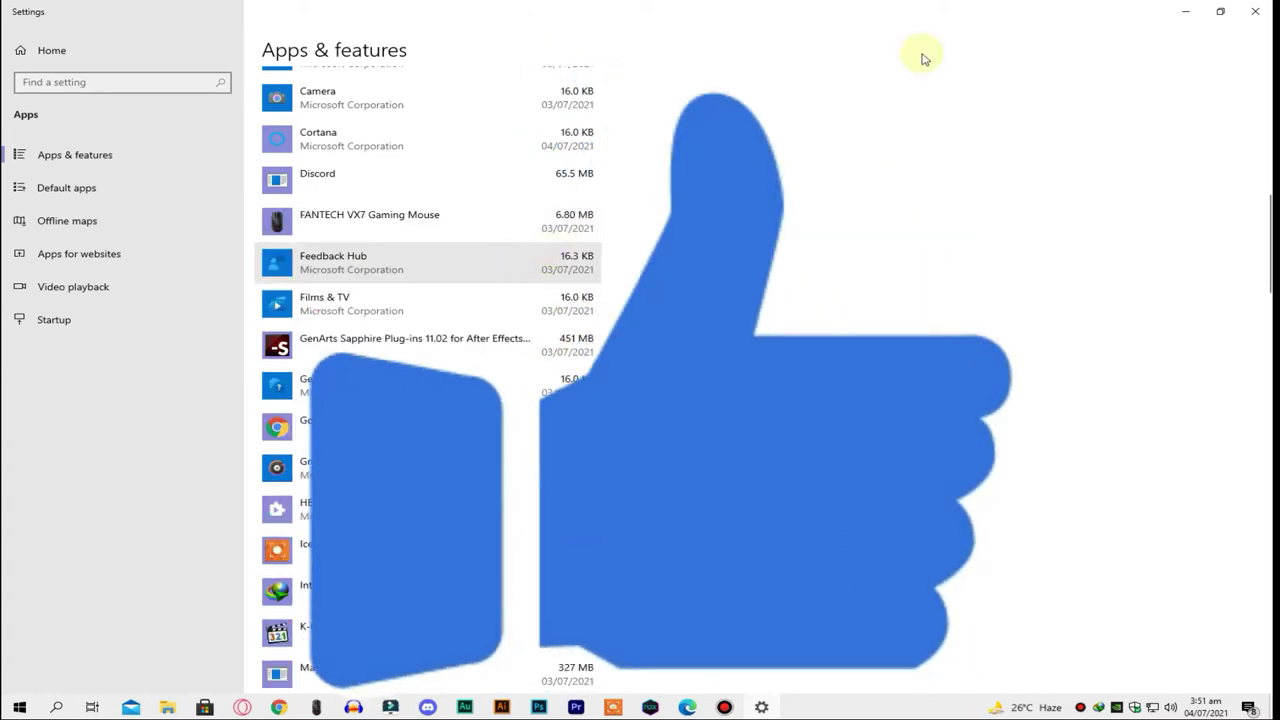
pyautogui.click(1255, 11)
# Uninstall the Dolby Atmos for Gaming sound device in Device Manager, deleting its driver software as well
pyautogui.rightClick(35, 113)
pyautogui.click(100, 145)
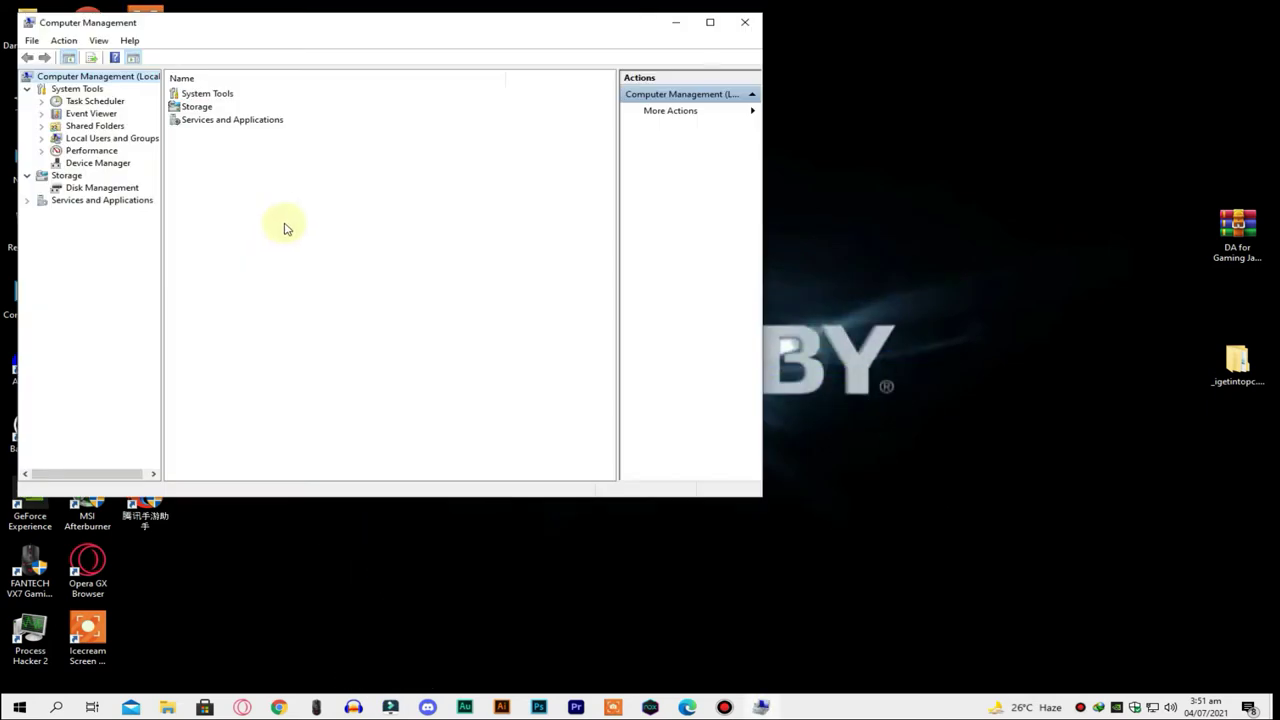
pyautogui.click(112, 163)
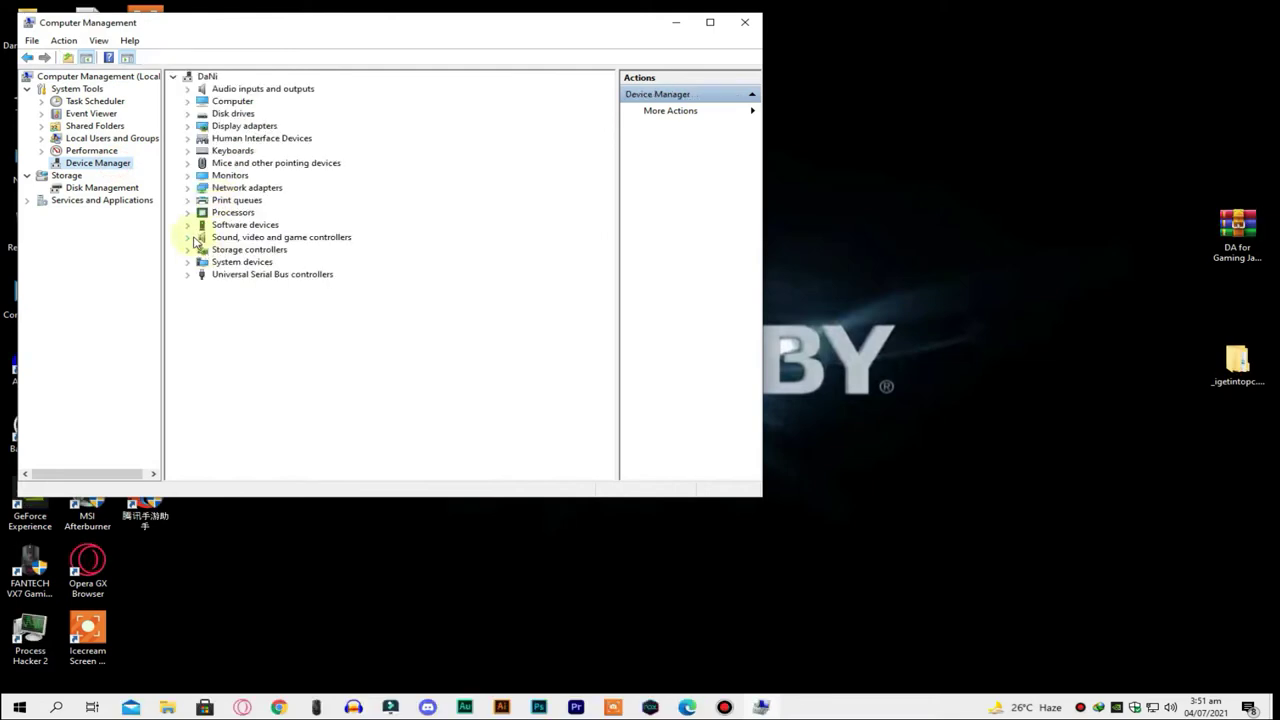
pyautogui.click(188, 238)
pyautogui.rightClick(252, 250)
pyautogui.click(302, 292)
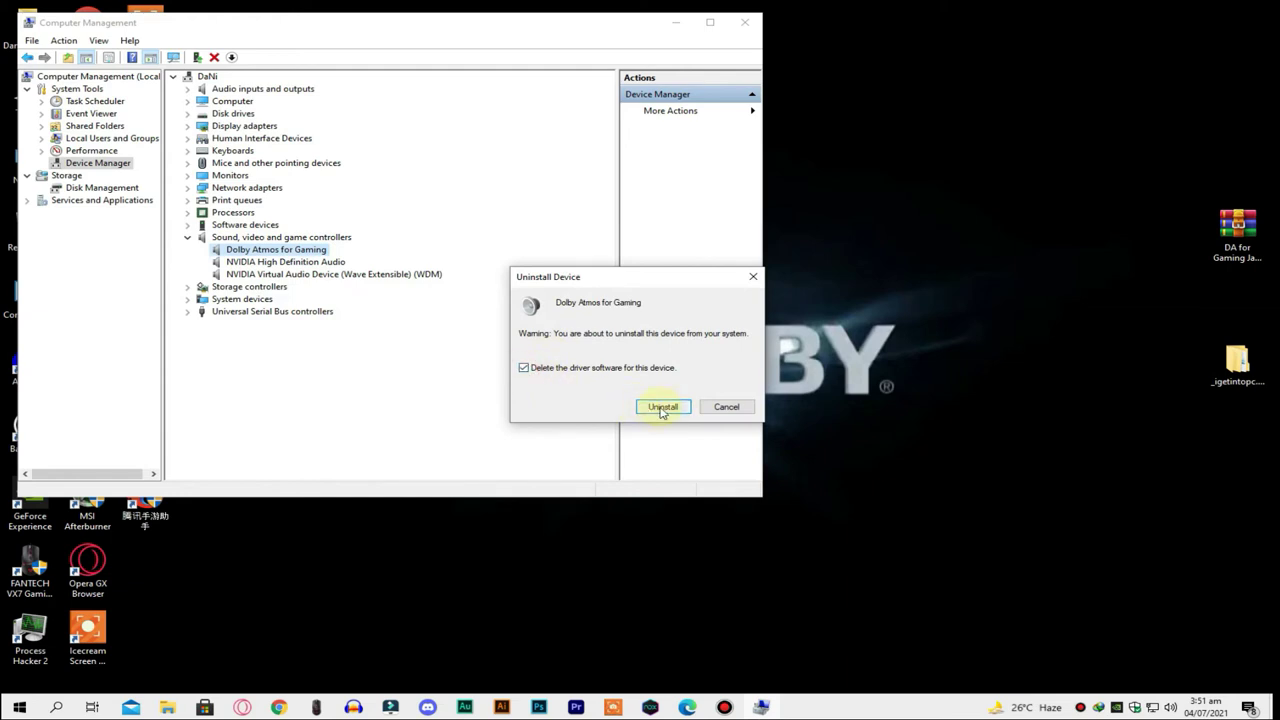
pyautogui.click(662, 407)
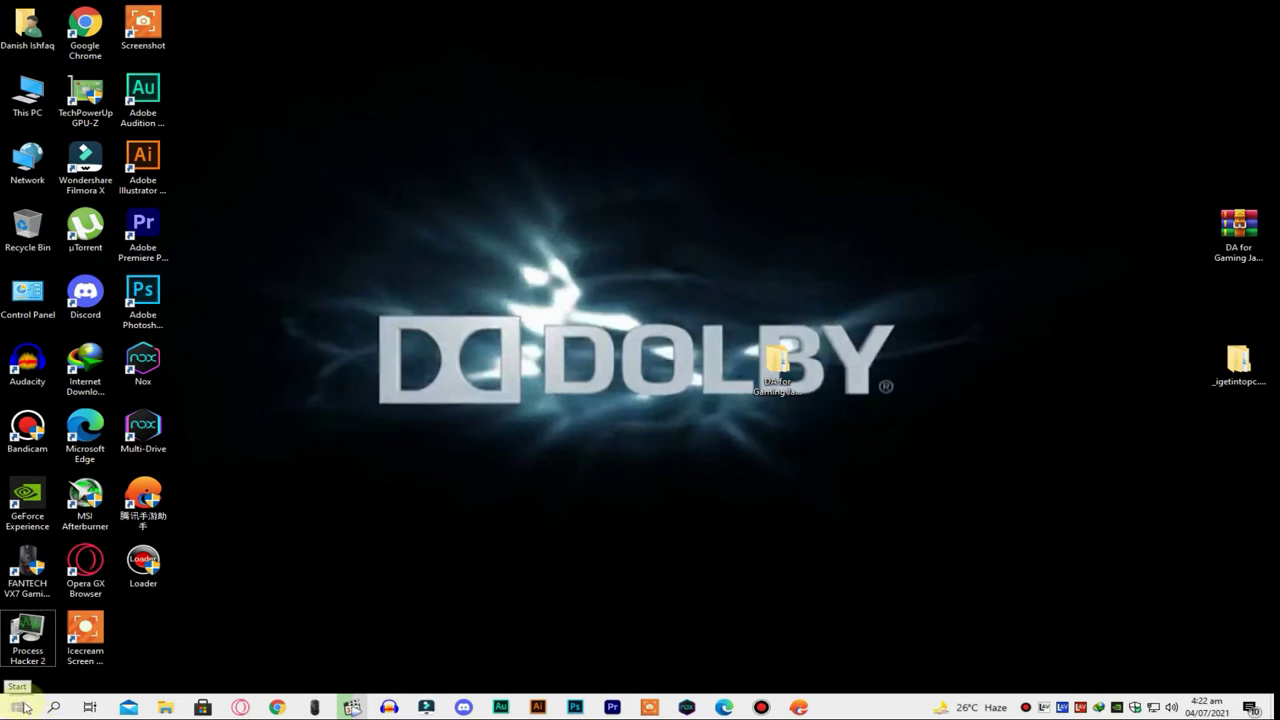
# Turn on Developer Mode in the Windows developer settings so apps from any source can be installed
pyautogui.click(20, 708)
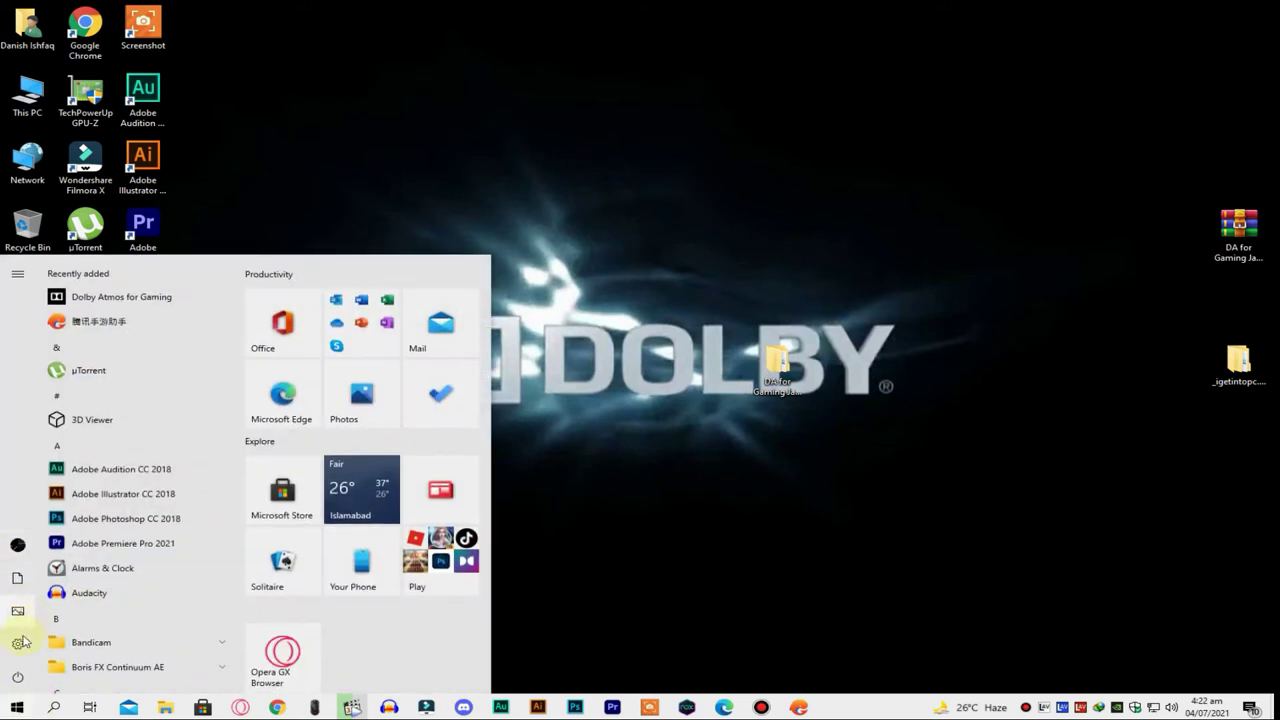
pyautogui.click(22, 648)
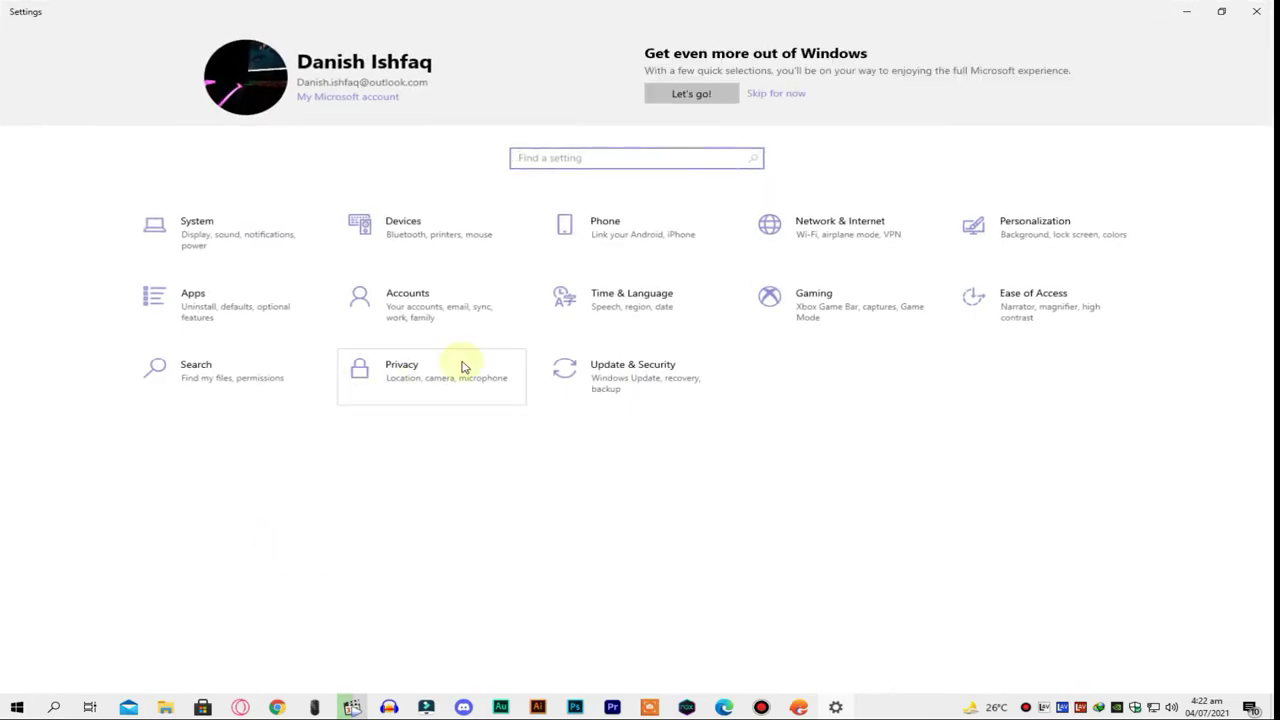
pyautogui.click(620, 370)
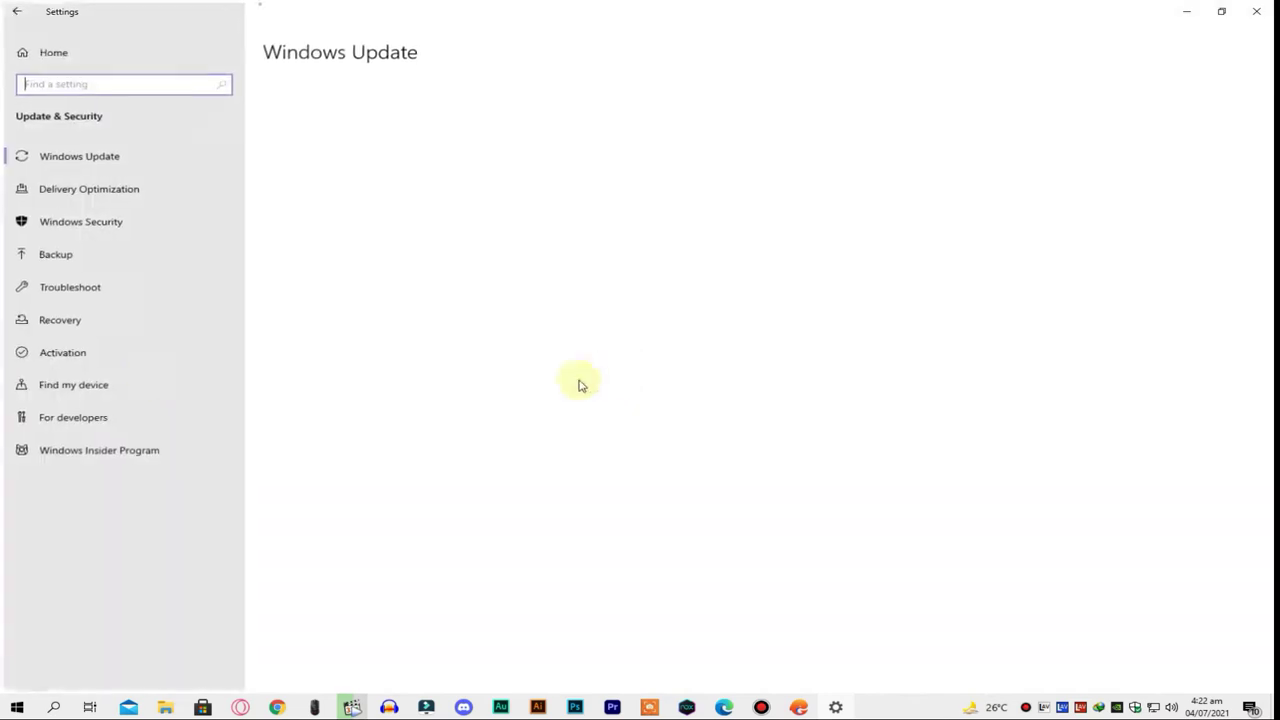
pyautogui.click(55, 420)
pyautogui.click(295, 198)
pyautogui.click(760, 389)
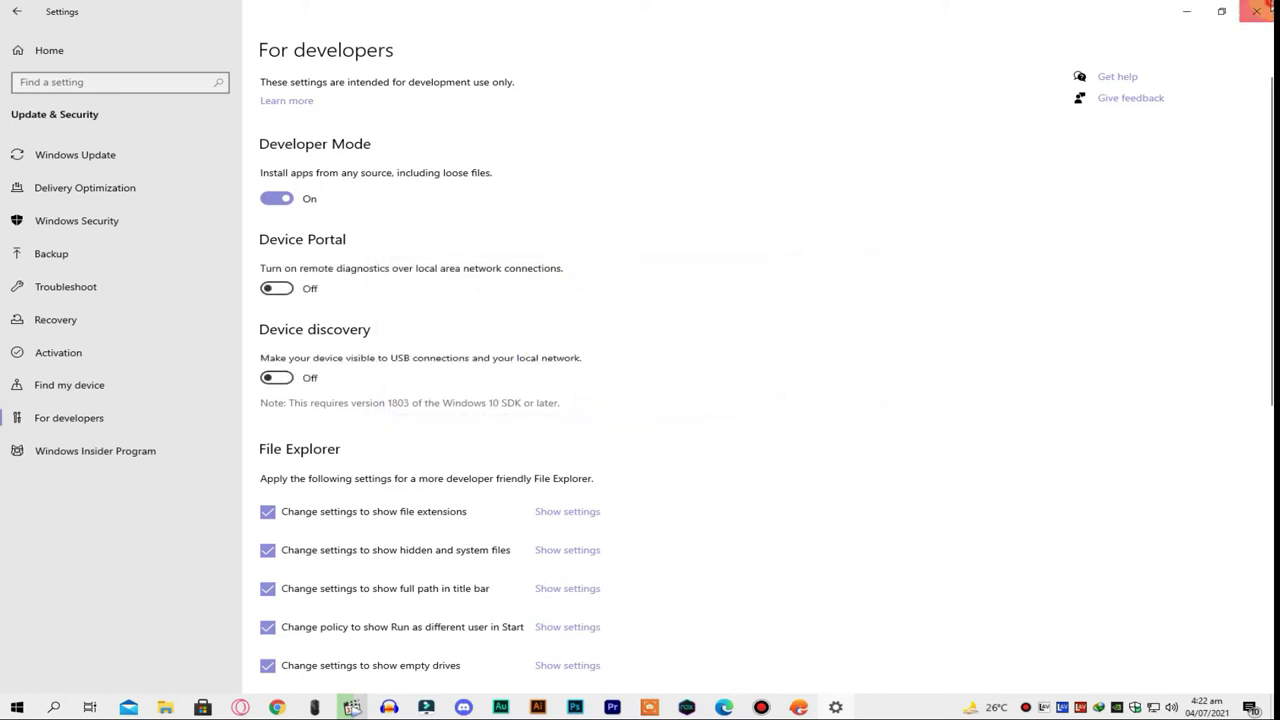
pyautogui.click(1257, 11)
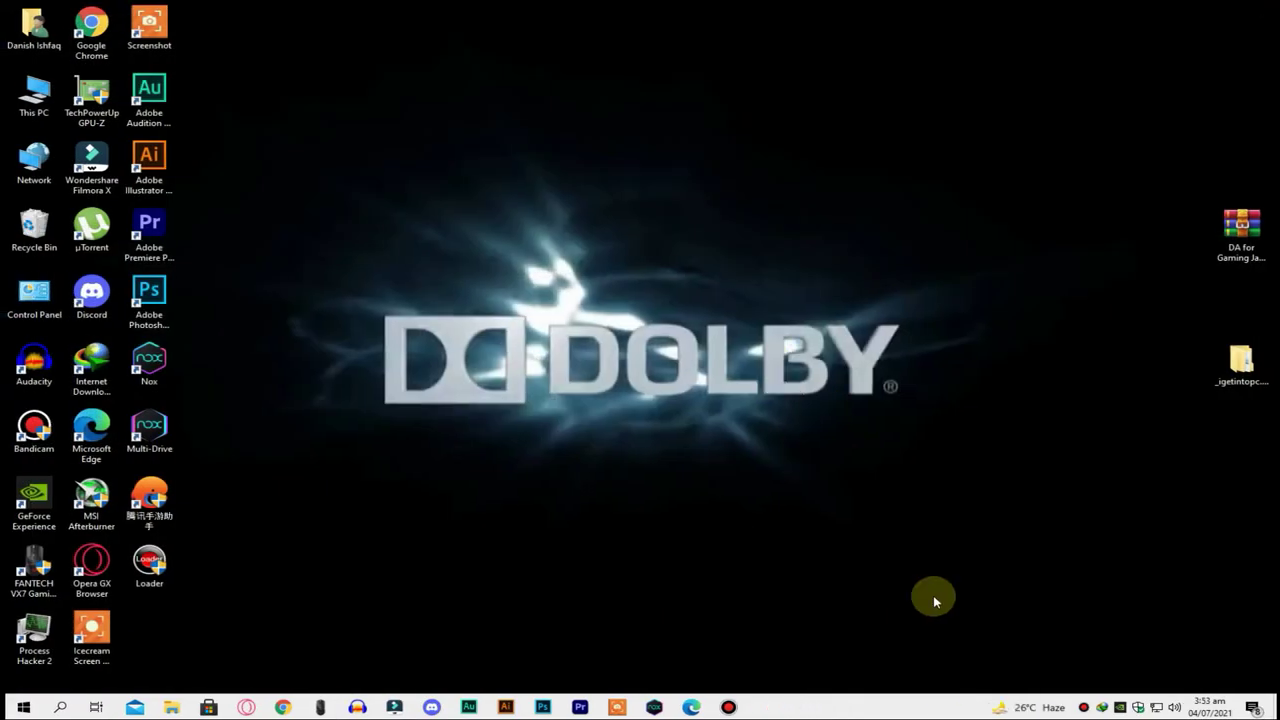
# Check the current playback device and the drivers listed under Sound, video and game controllers in Device Manager
pyautogui.click(1174, 707)
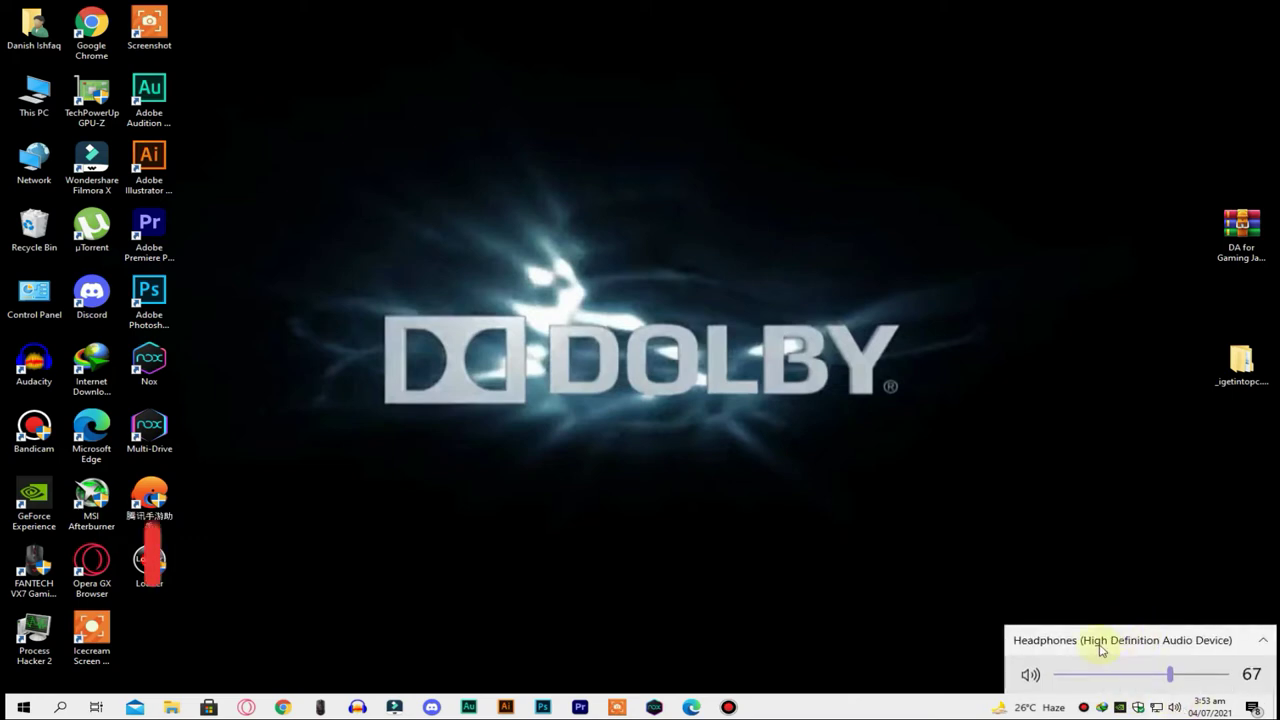
pyautogui.click(349, 283)
pyautogui.rightClick(30, 102)
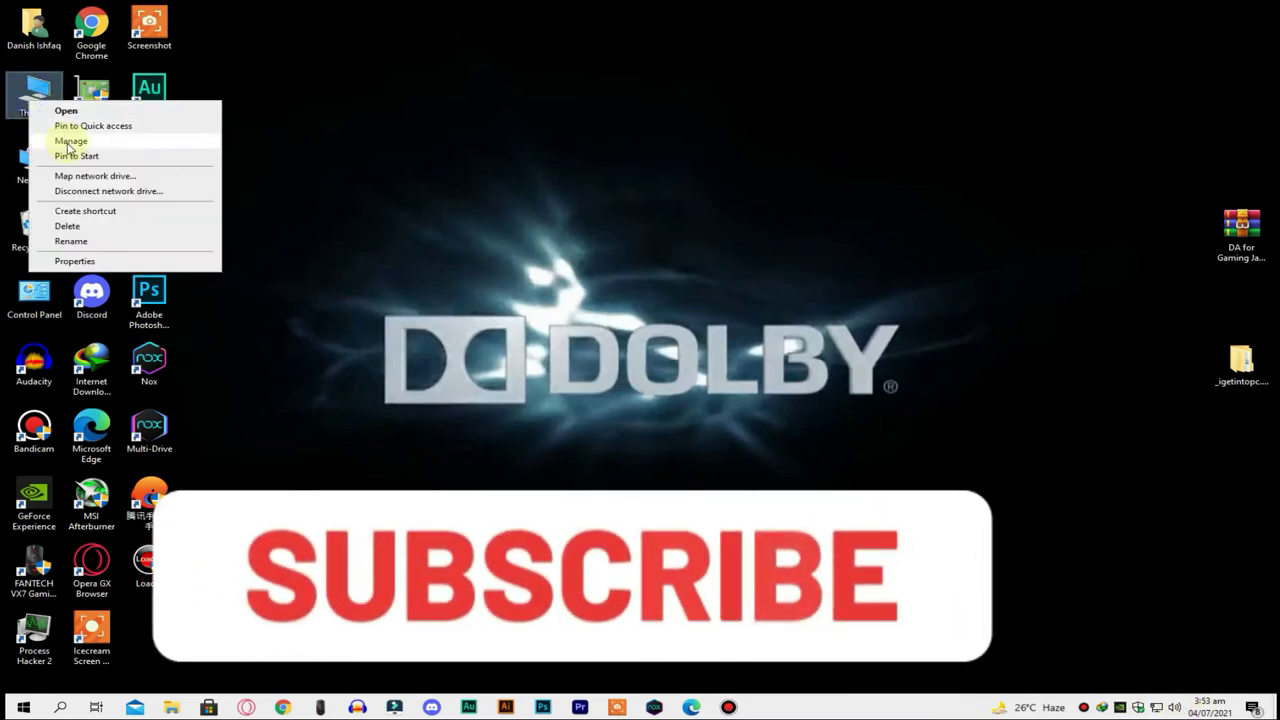
pyautogui.click(62, 140)
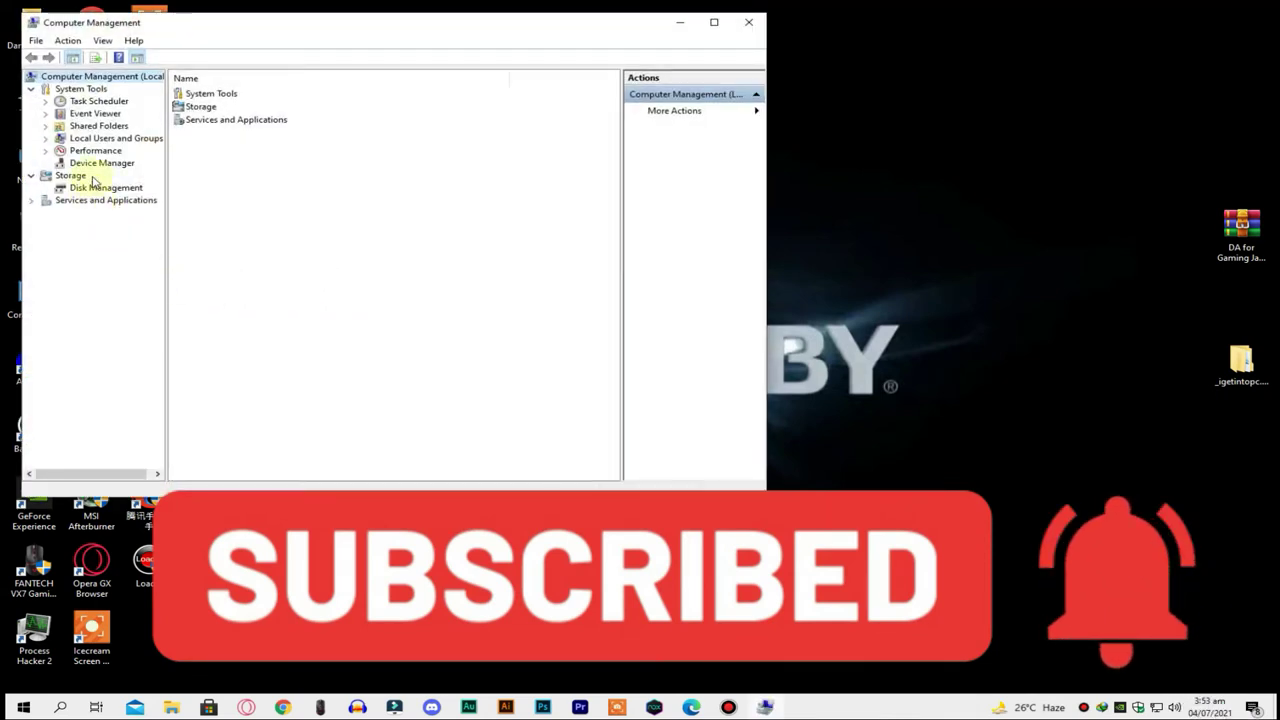
pyautogui.click(100, 163)
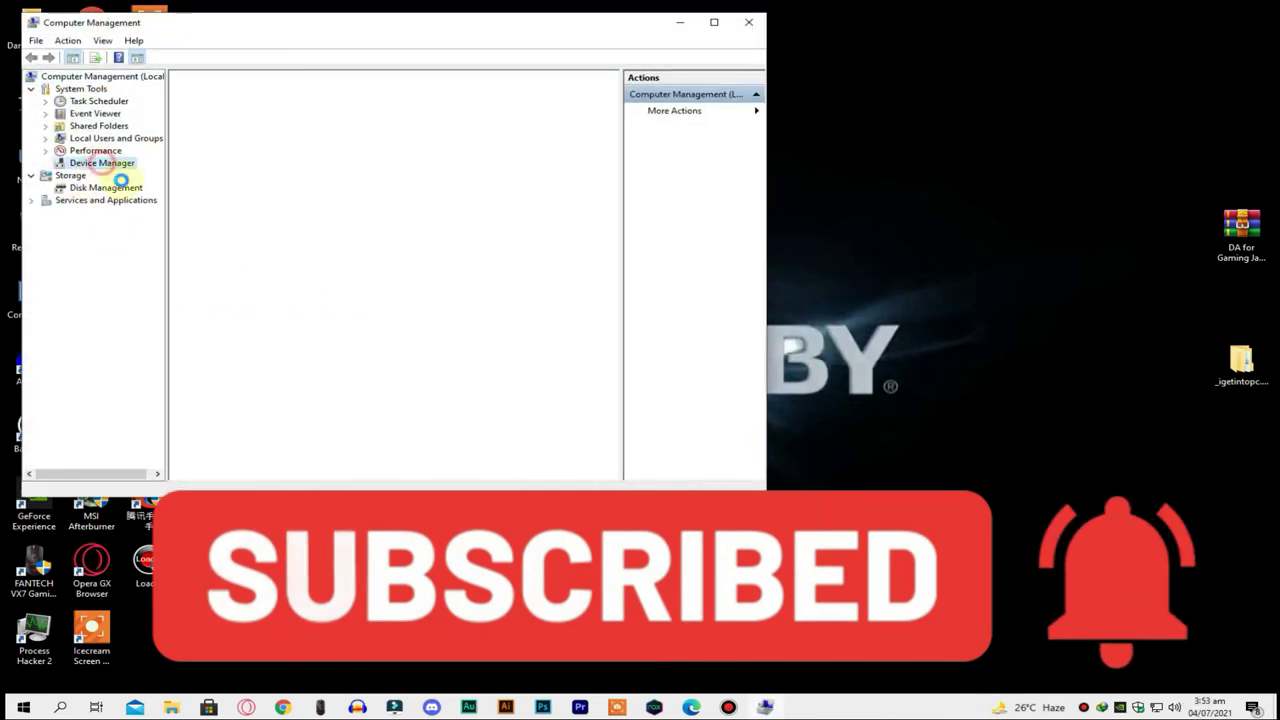
pyautogui.click(187, 240)
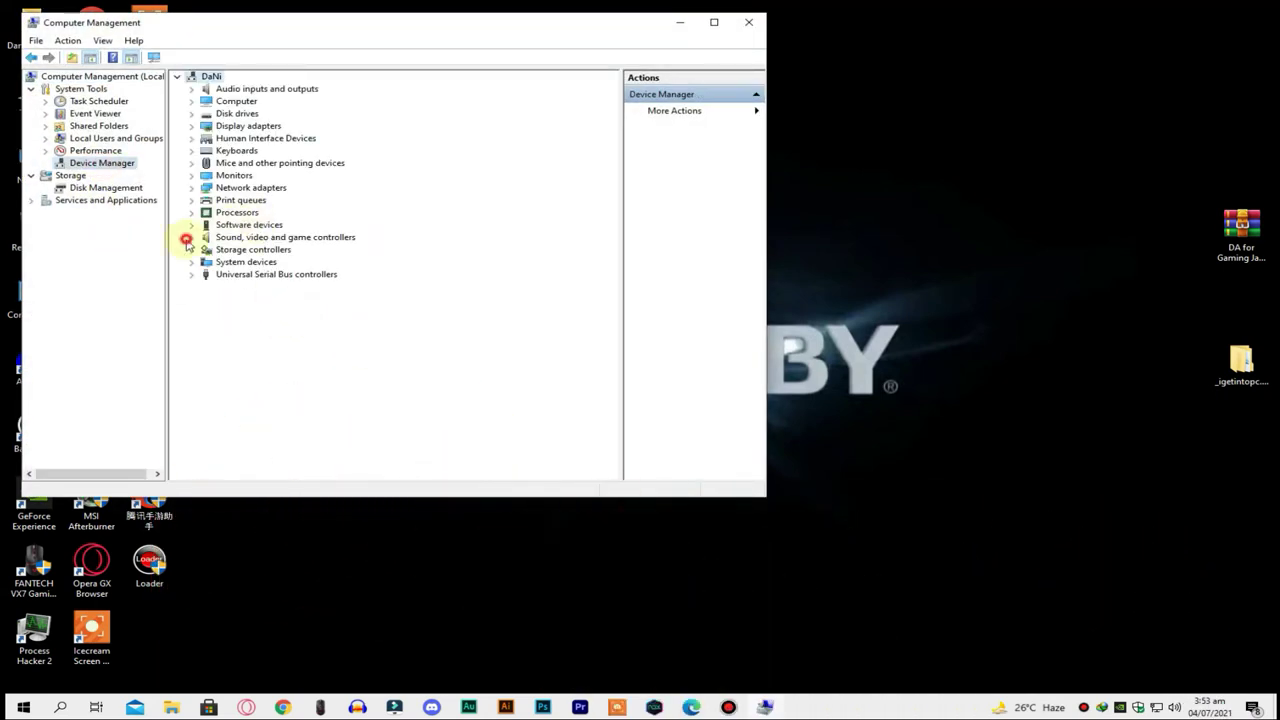
pyautogui.click(192, 238)
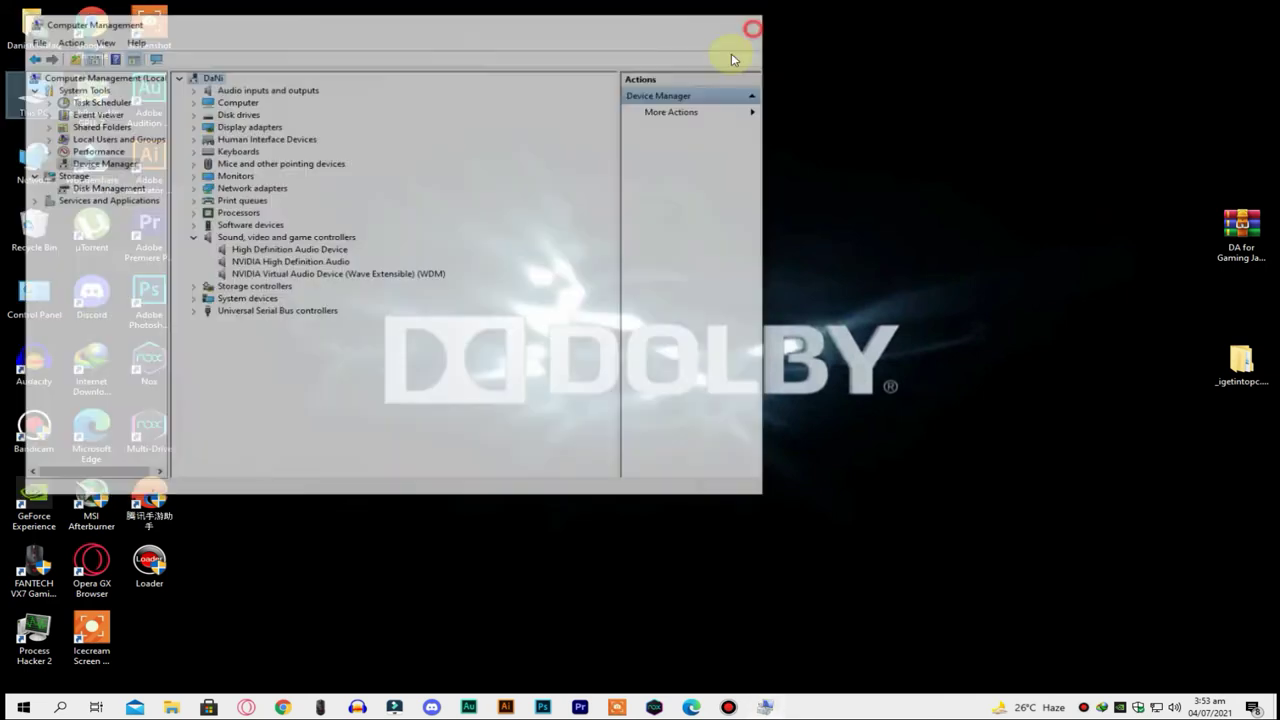
pyautogui.click(748, 22)
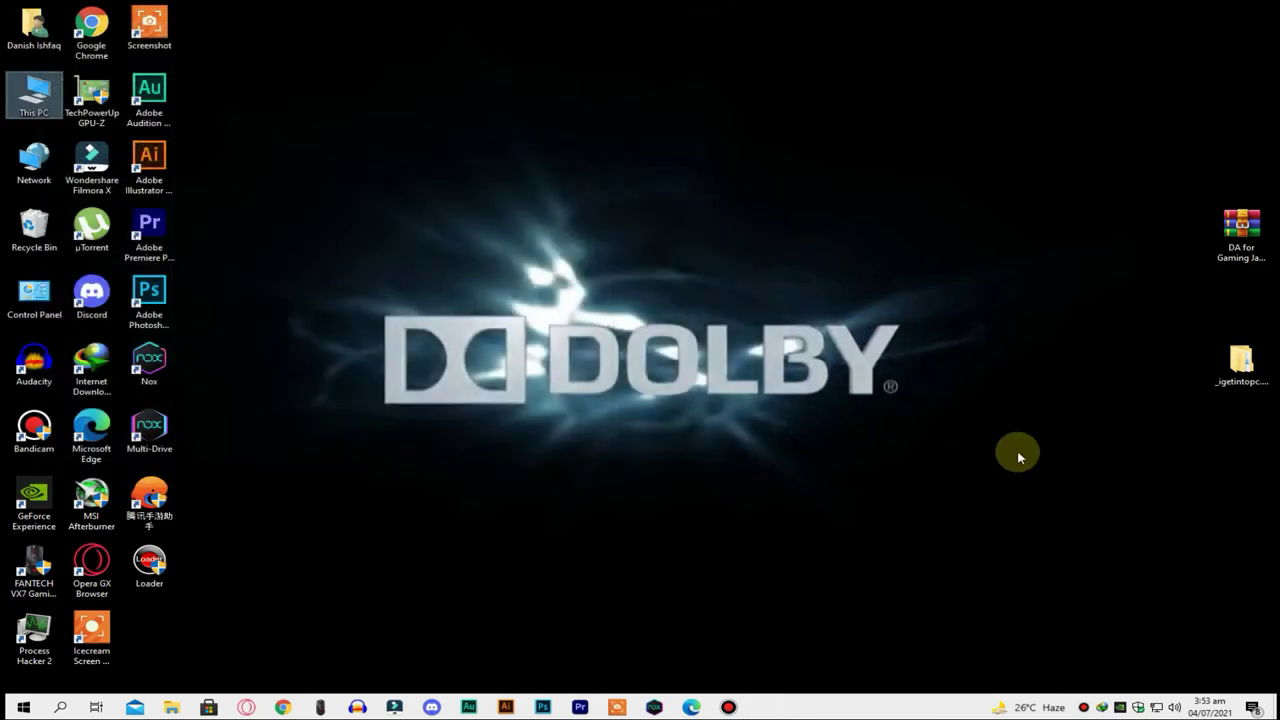
# Run Setup from the nested Realtek High Definition Audio Drivers folder on the desktop and install Realtek Audio Driver 6.0.8881.1 x64 Edition
pyautogui.doubleClick(1240, 362)
pyautogui.doubleClick(314, 97)
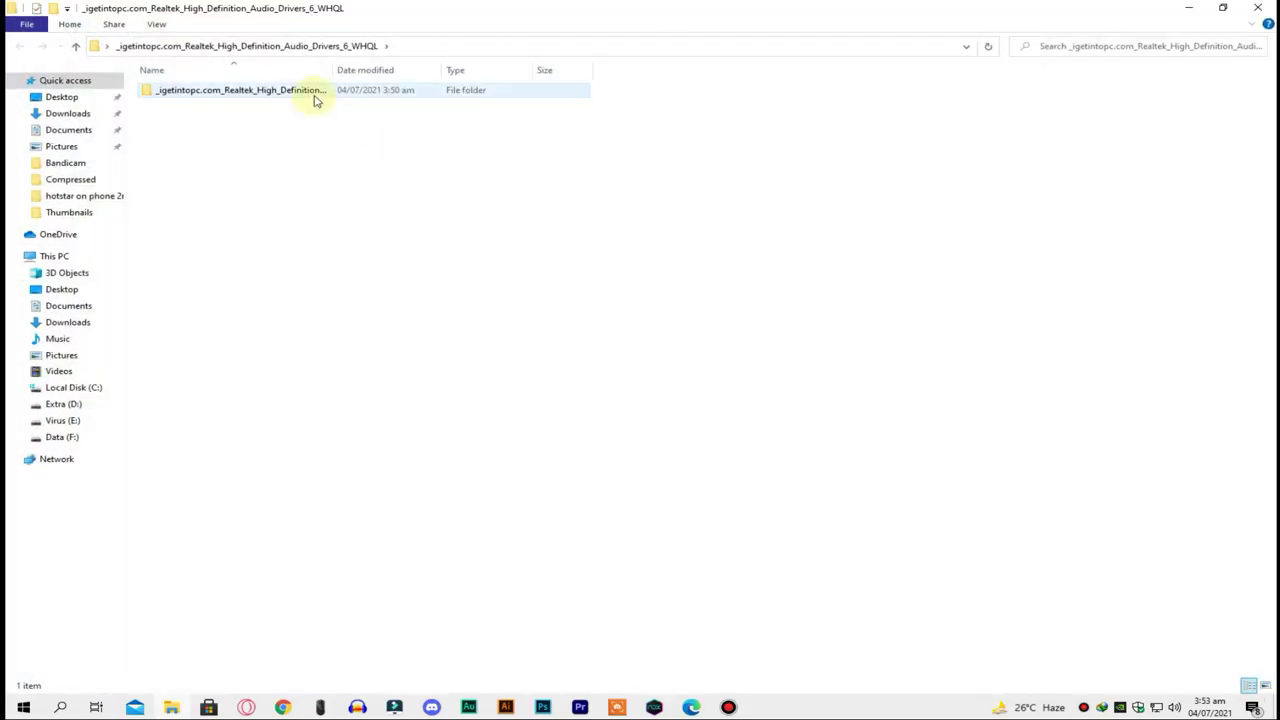
pyautogui.scroll(-3, 245, 380)
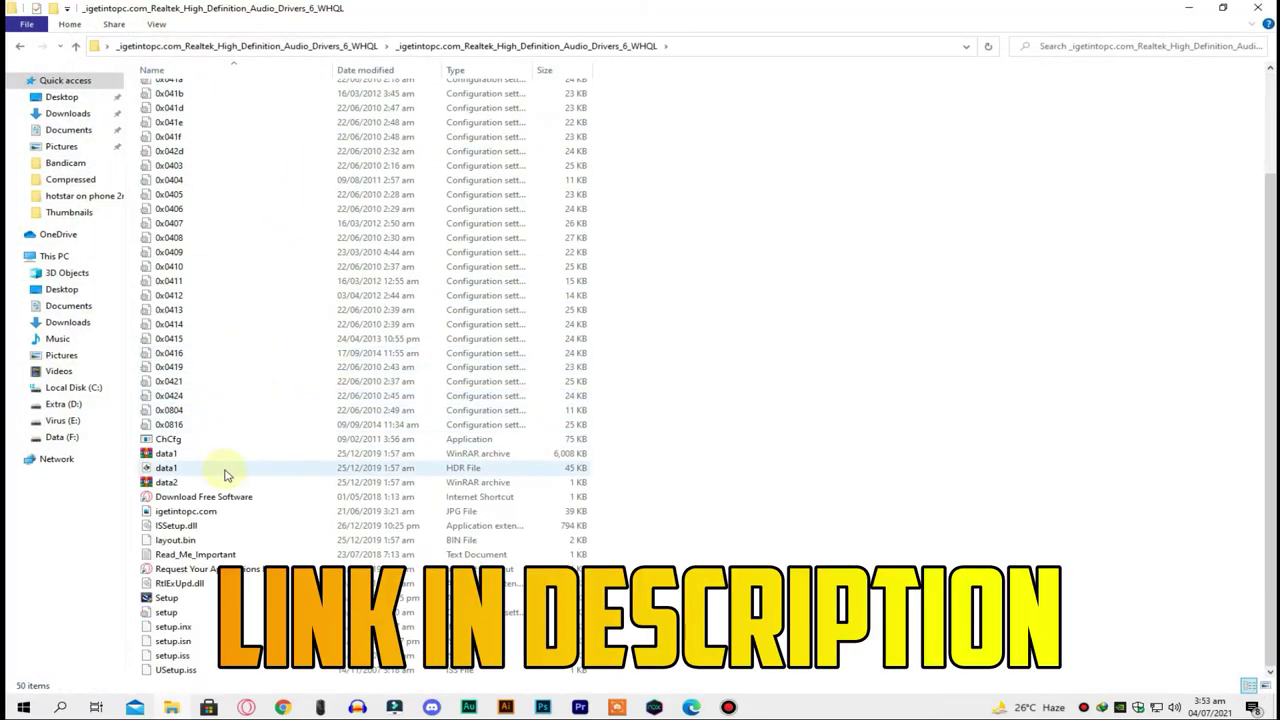
pyautogui.click(162, 600)
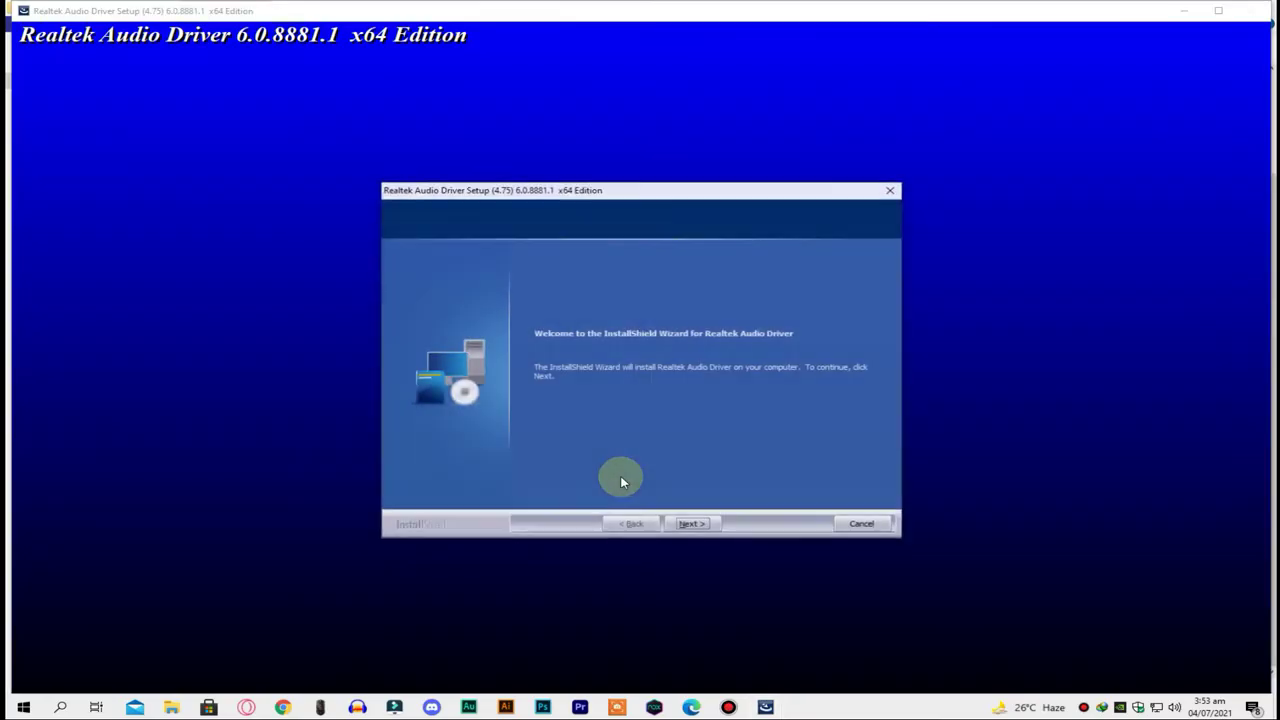
pyautogui.click(686, 523)
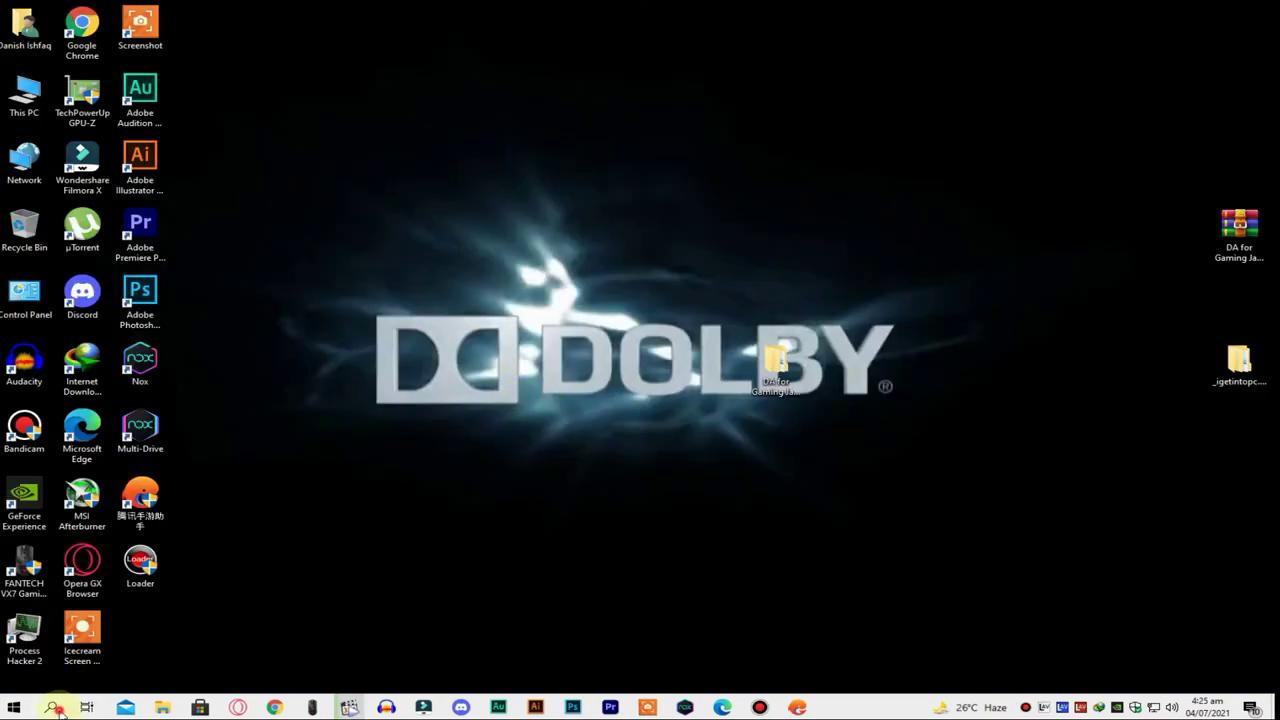
# Find the advanced startup options through Windows search and restart the PC into Advanced startup
pyautogui.click(52, 708)
pyautogui.write('c')
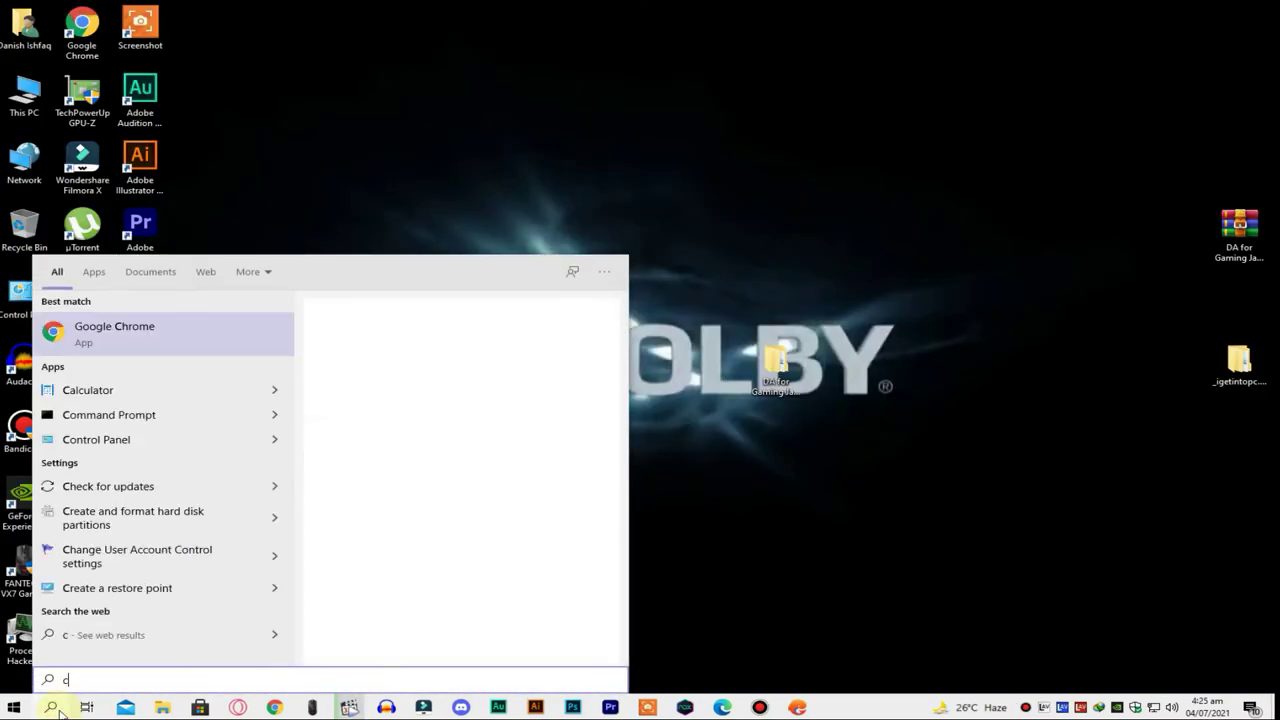
pyautogui.write('hange ad')
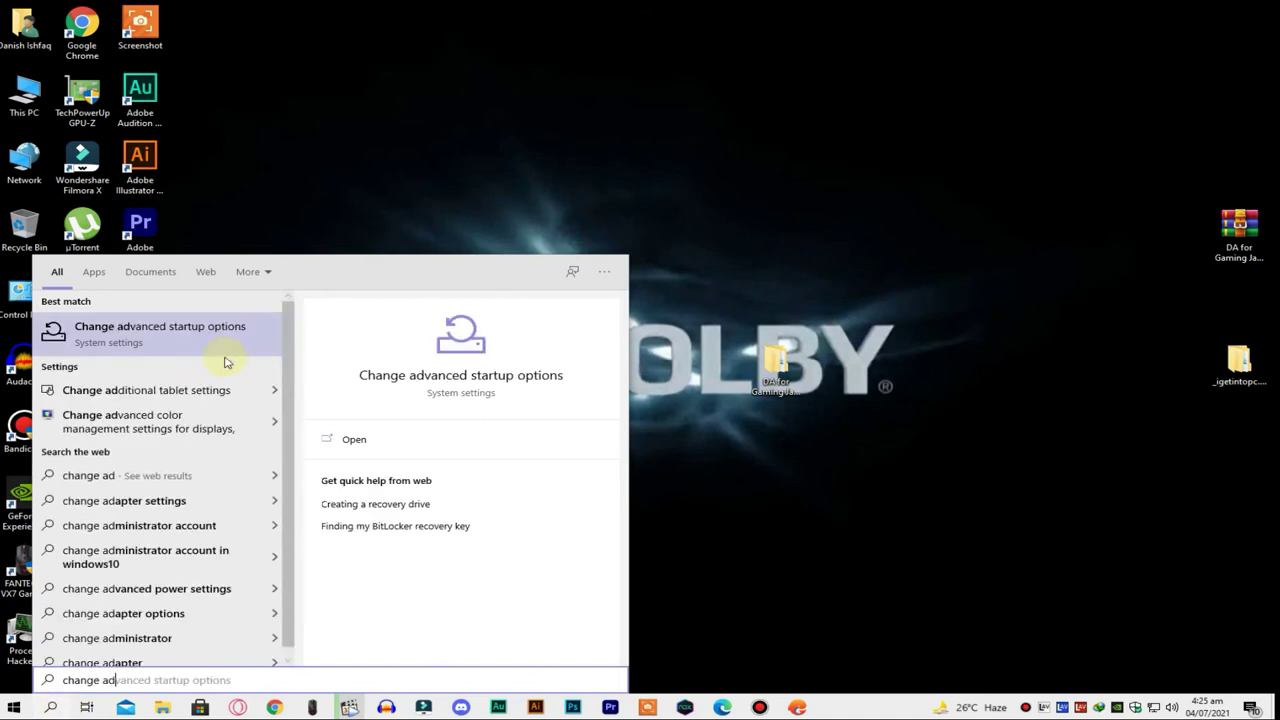
pyautogui.click(173, 326)
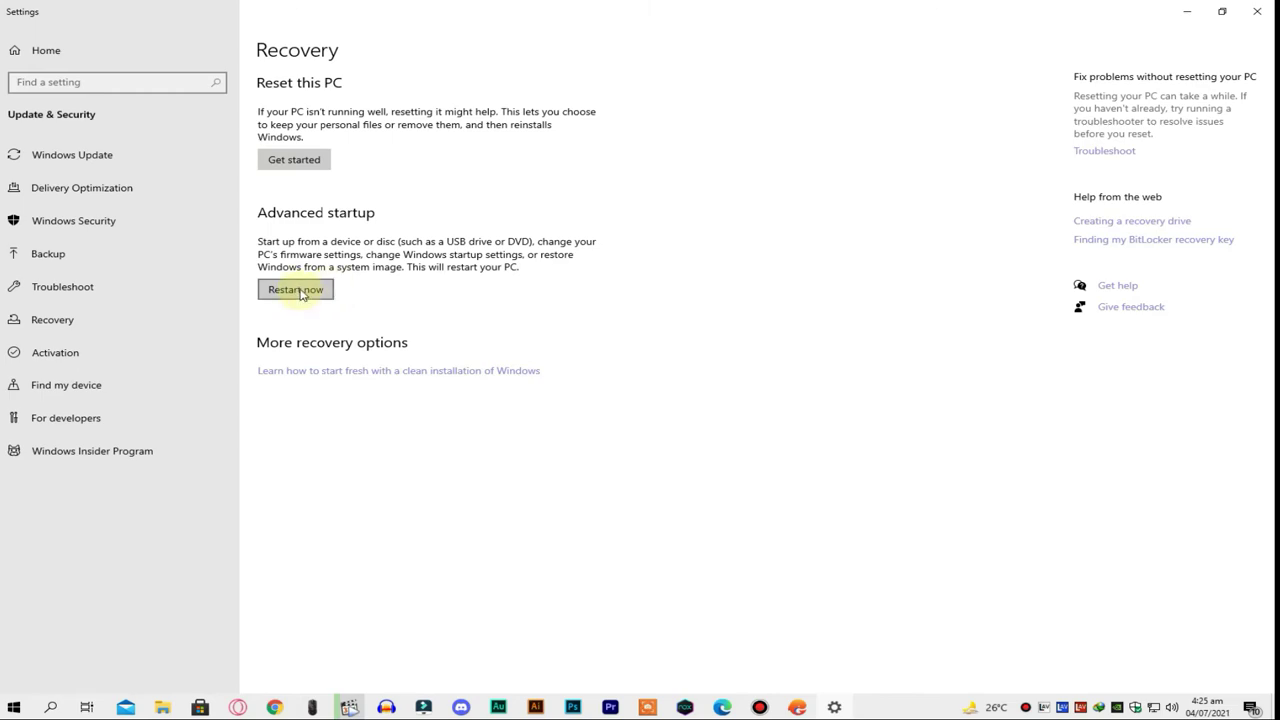
pyautogui.click(295, 289)
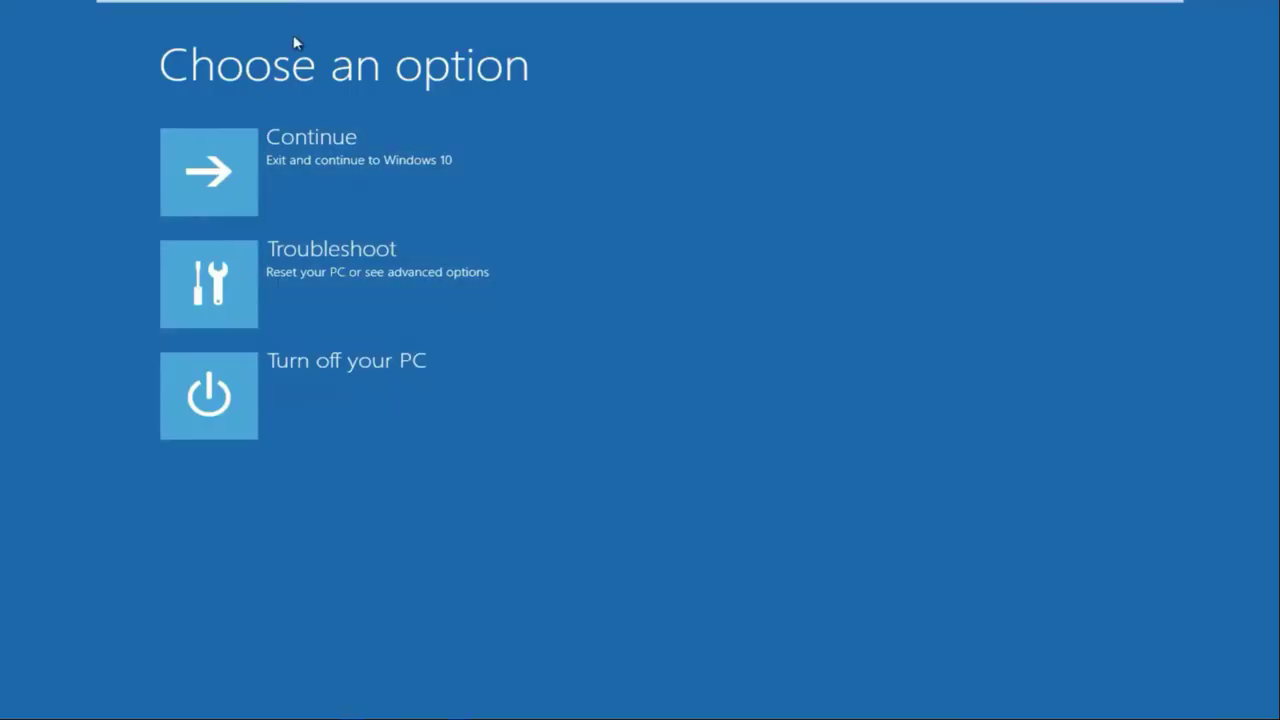
# Go to Startup Settings in the advanced troubleshooting options and restart to change the Windows startup behavior
pyautogui.click(213, 290)
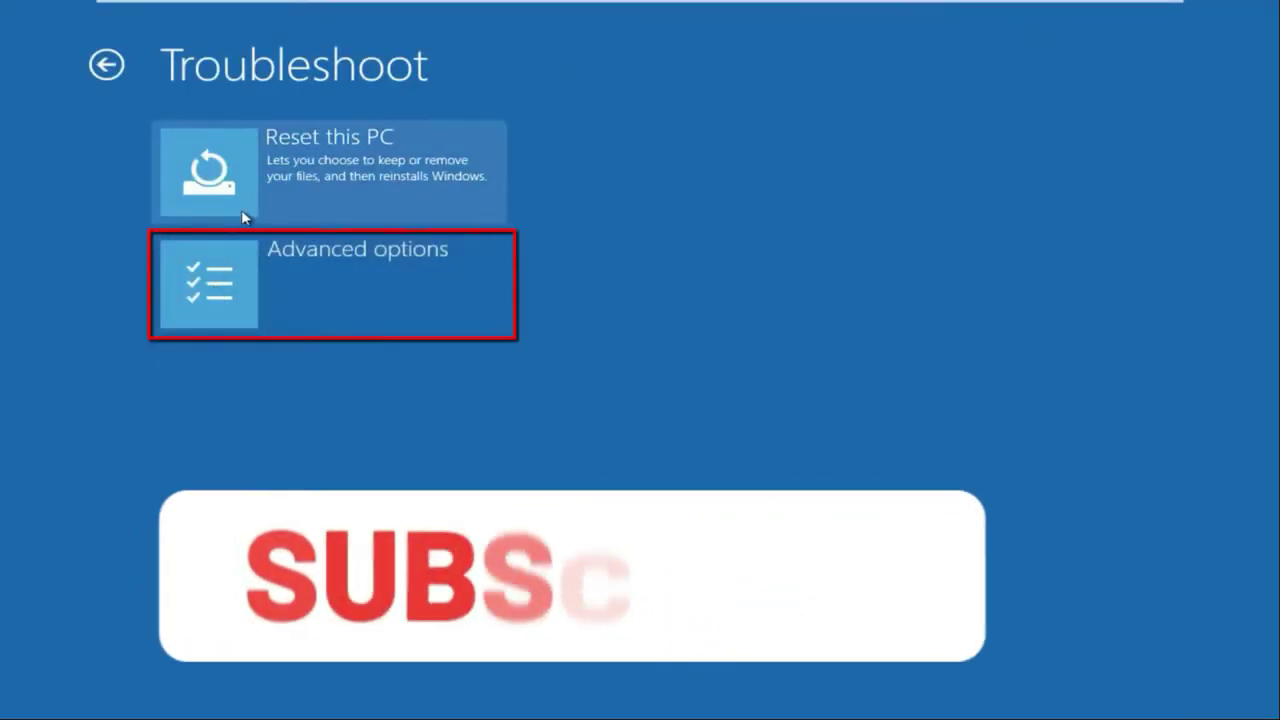
pyautogui.click(225, 286)
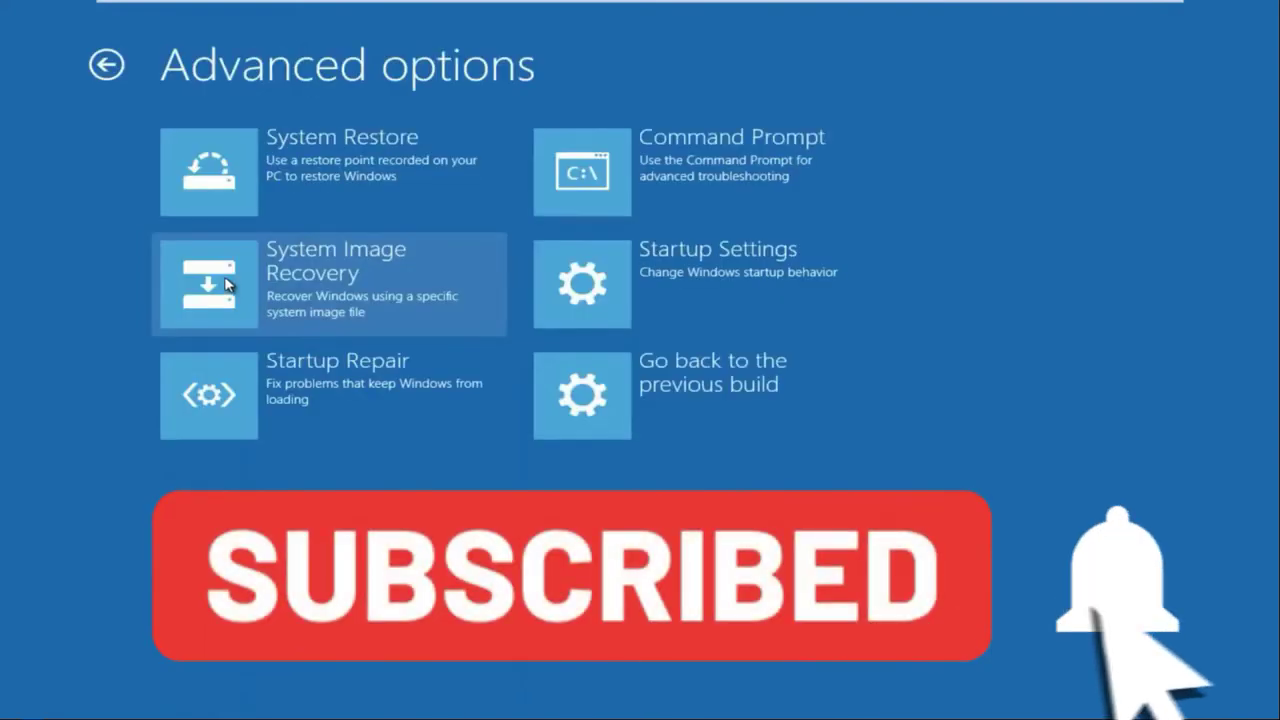
pyautogui.click(639, 283)
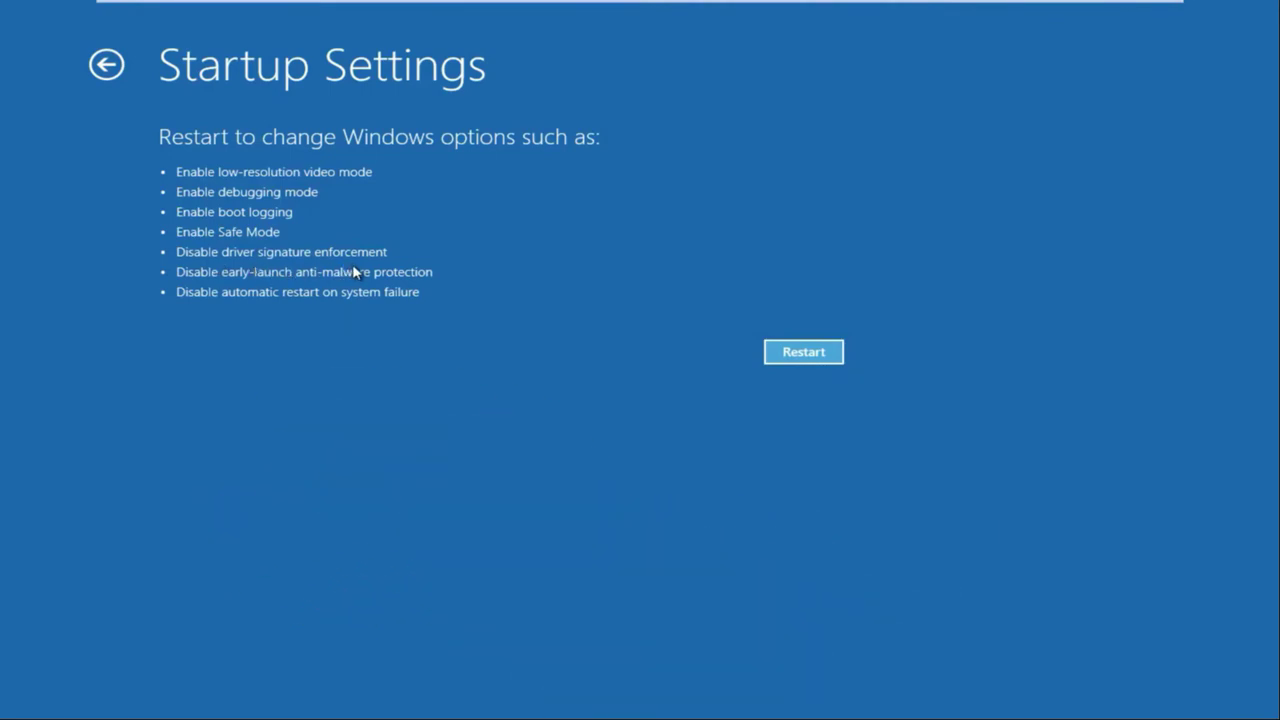
pyautogui.click(797, 358)
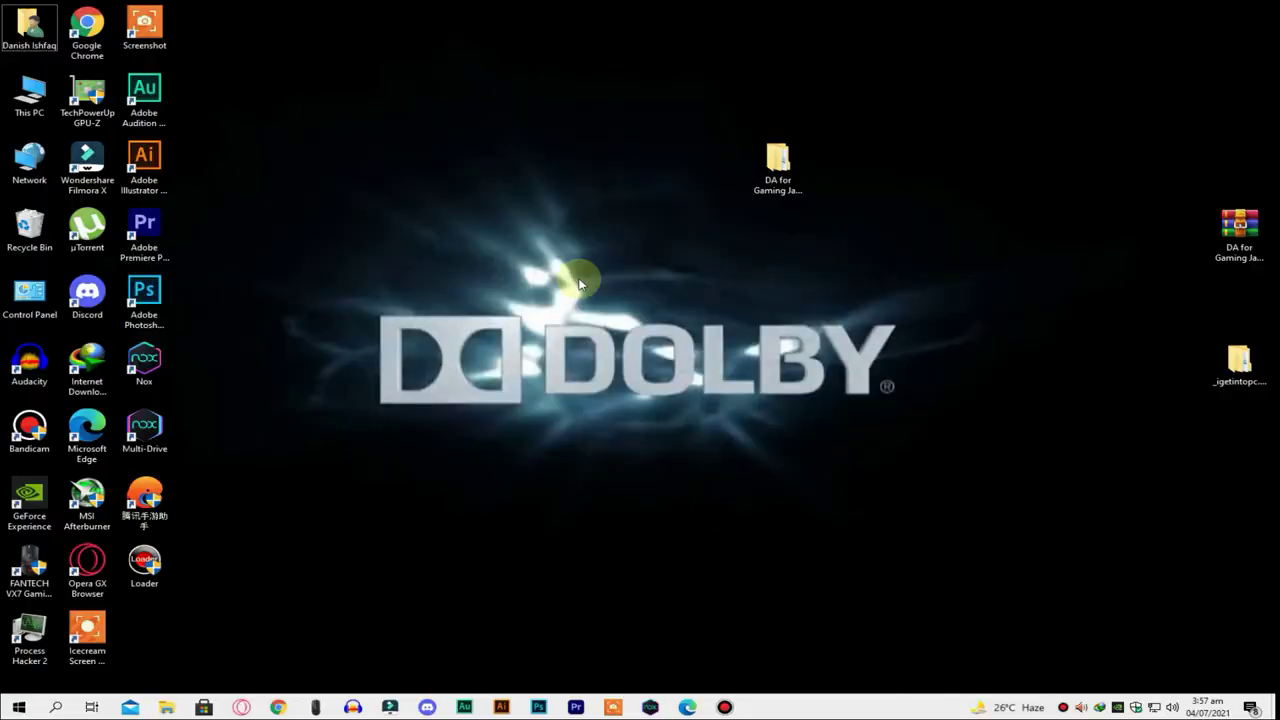
# Move the DA for Gaming folder on the desktop, open Device Manager in Computer Management and expand Sound, video and game controllers
pyautogui.rightClick(491, 274)
pyautogui.moveTo(778, 165); pyautogui.dragTo(670, 300)
pyautogui.rightClick(33, 100)
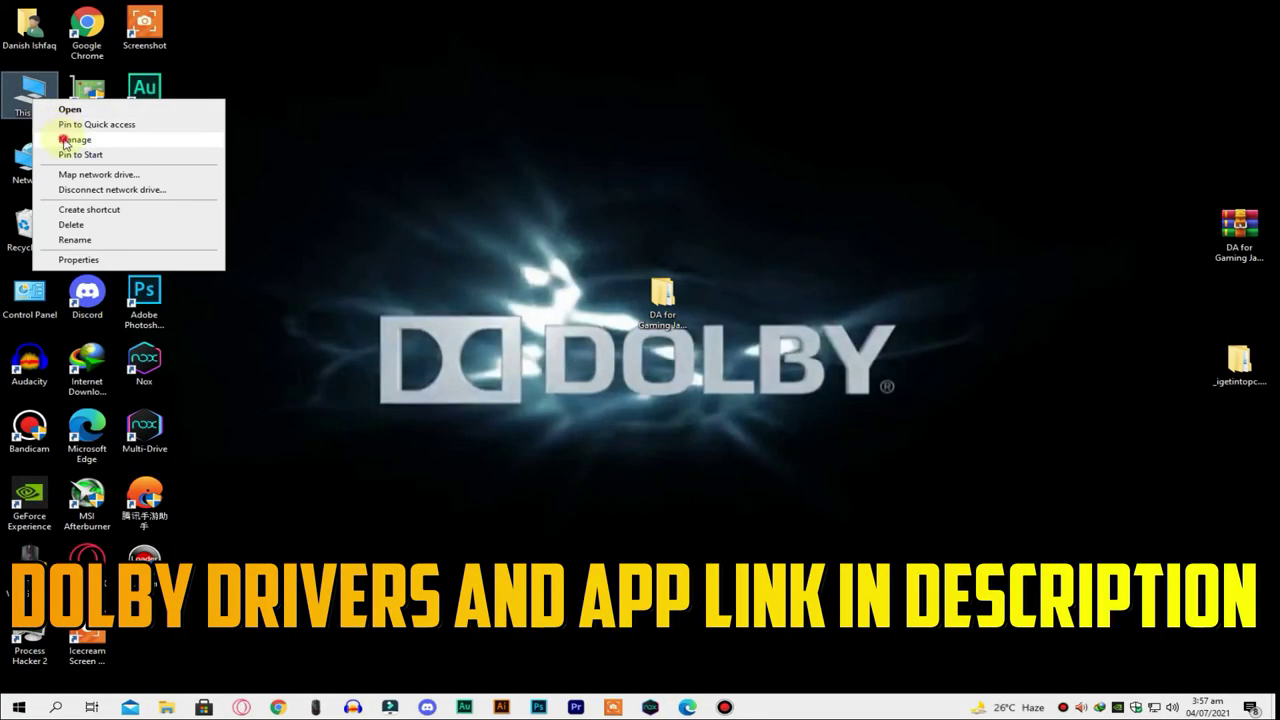
pyautogui.click(65, 142)
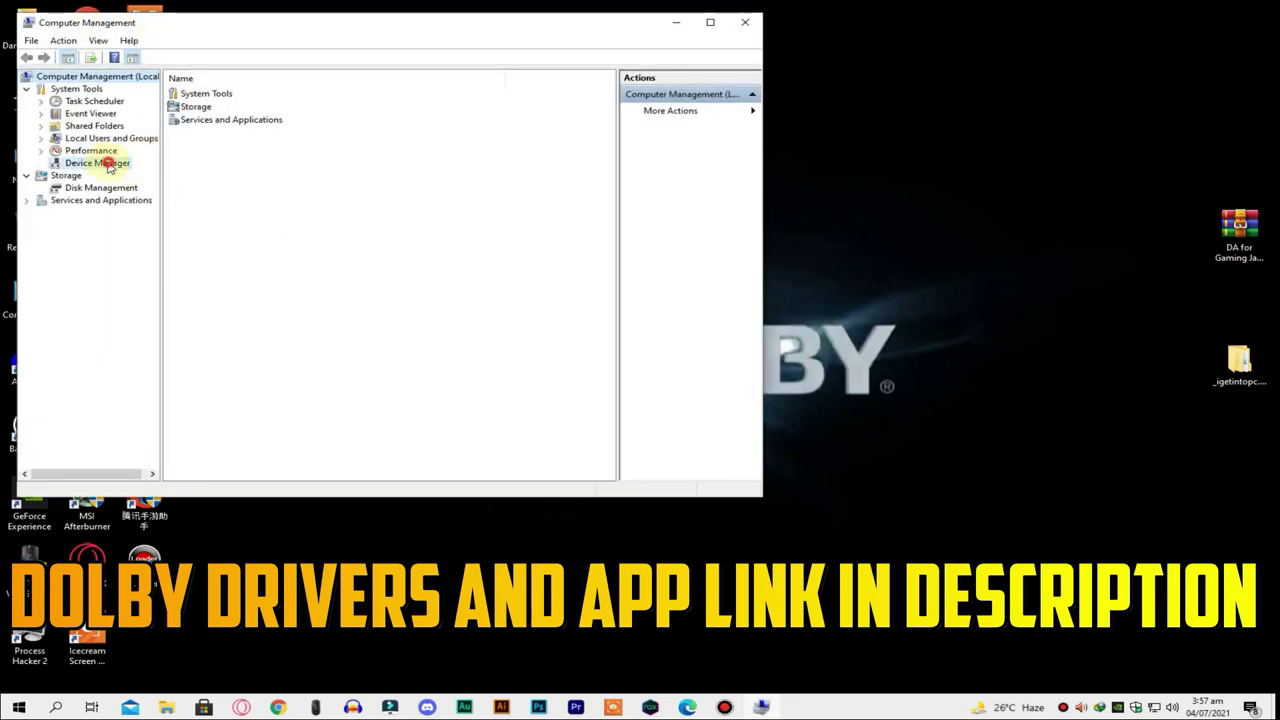
pyautogui.click(118, 163)
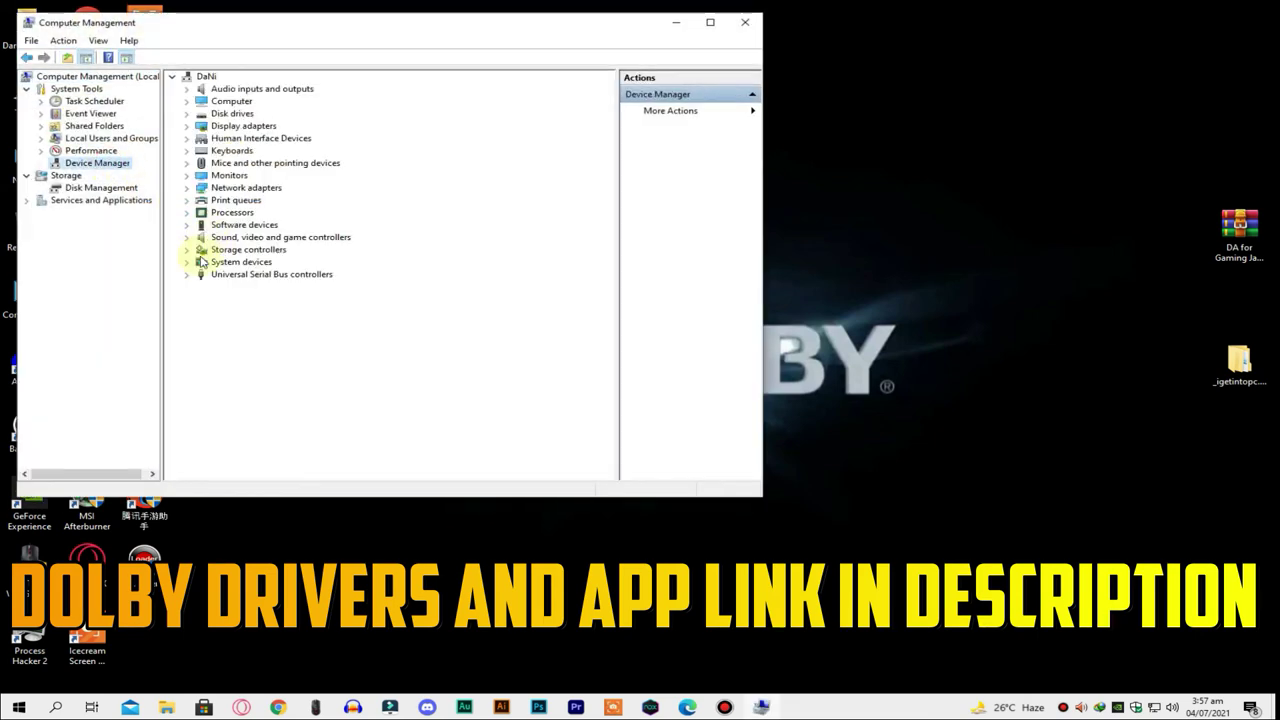
pyautogui.click(189, 237)
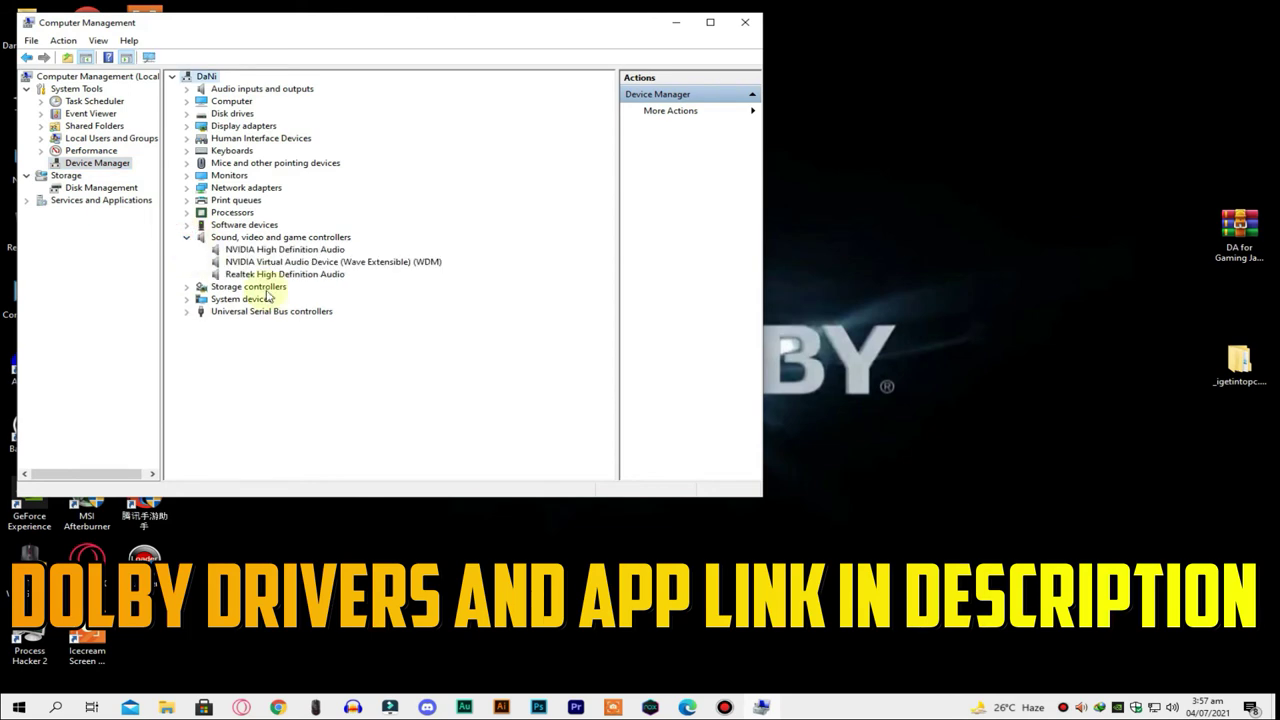
# Start a manual driver update for Realtek High Definition Audio, choosing from the available drivers list and installing from disk
pyautogui.rightClick(273, 279)
pyautogui.click(290, 284)
pyautogui.click(318, 303)
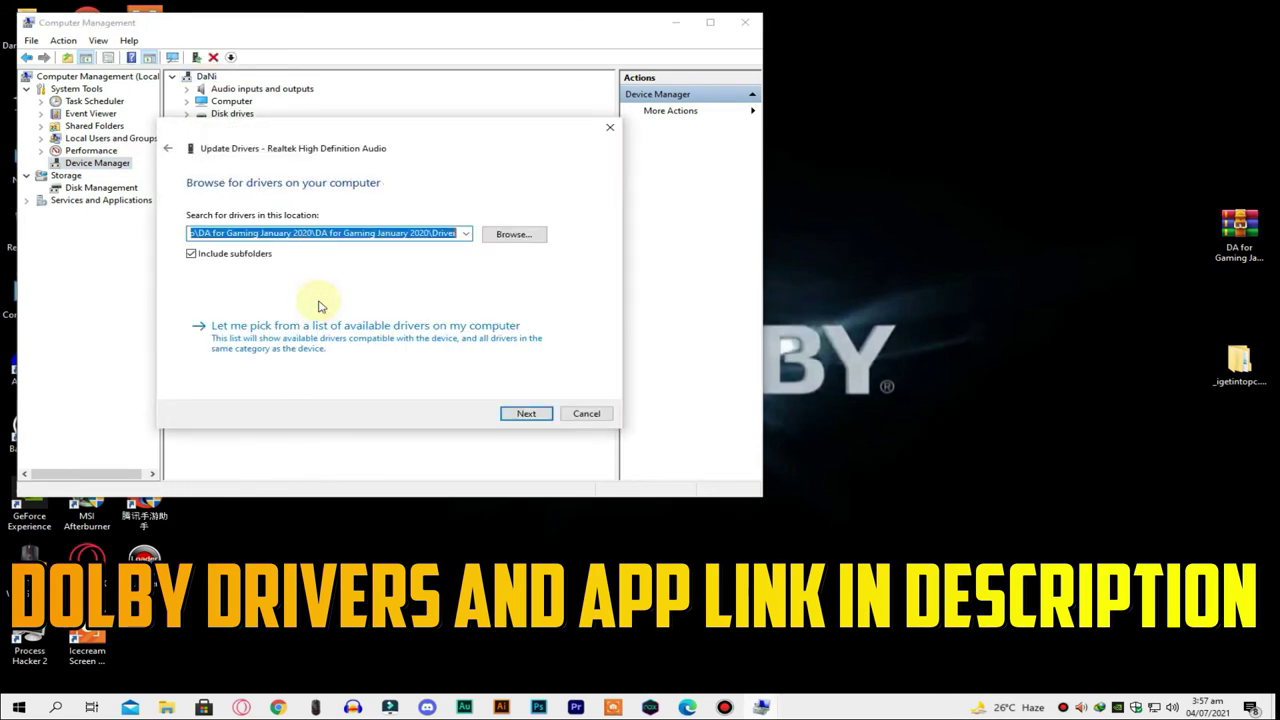
pyautogui.click(290, 335)
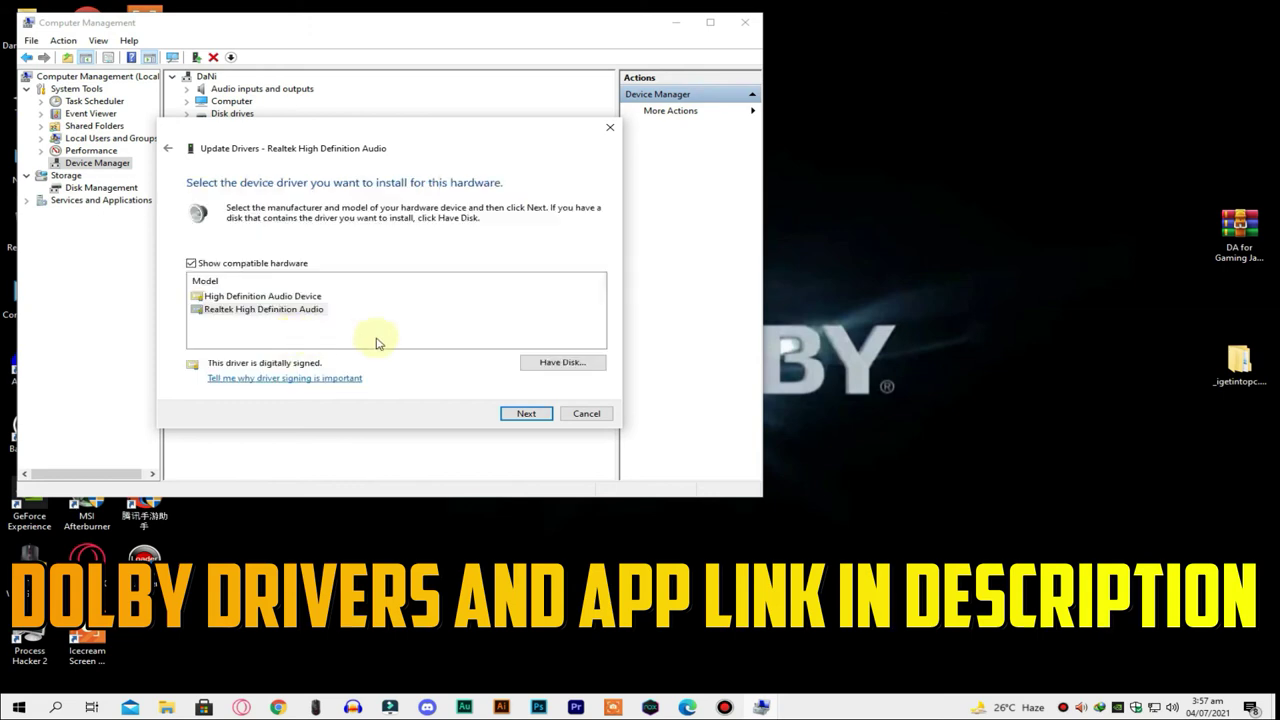
pyautogui.click(561, 364)
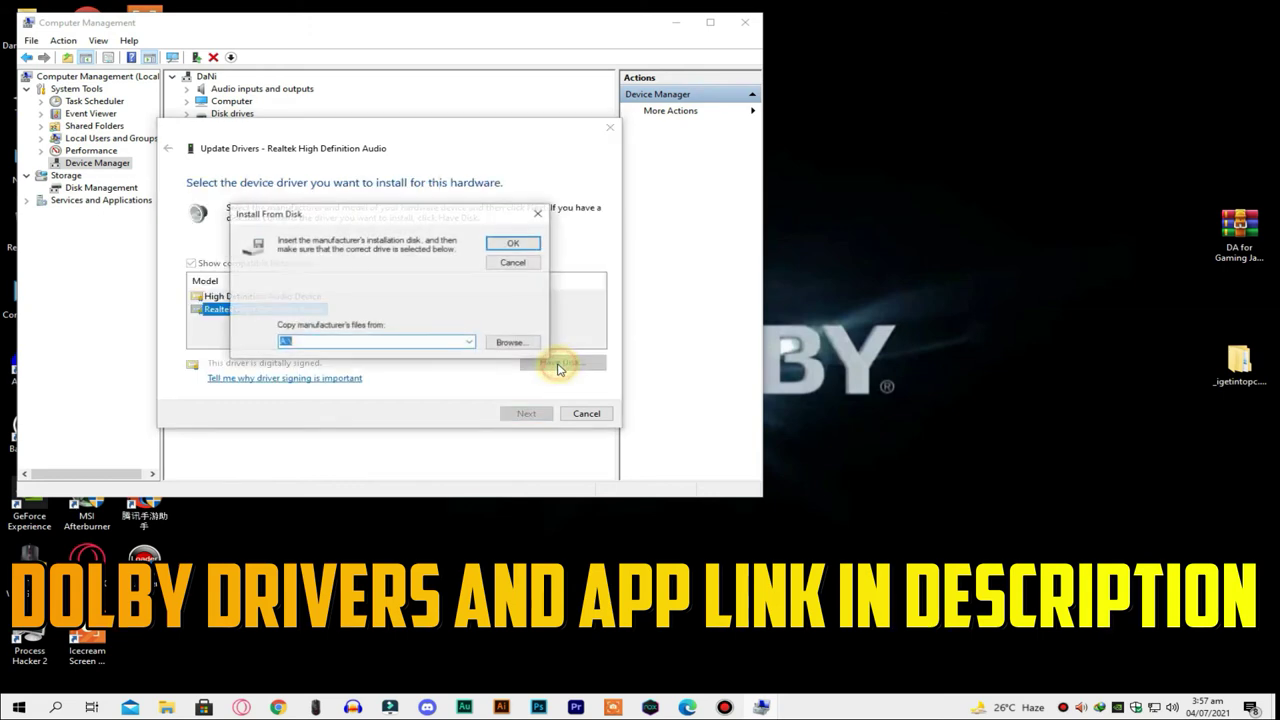
# Select the setup information file in the Driver folder of the nested DA for Gaming January 2020 folder on the desktop as the driver source
pyautogui.click(514, 344)
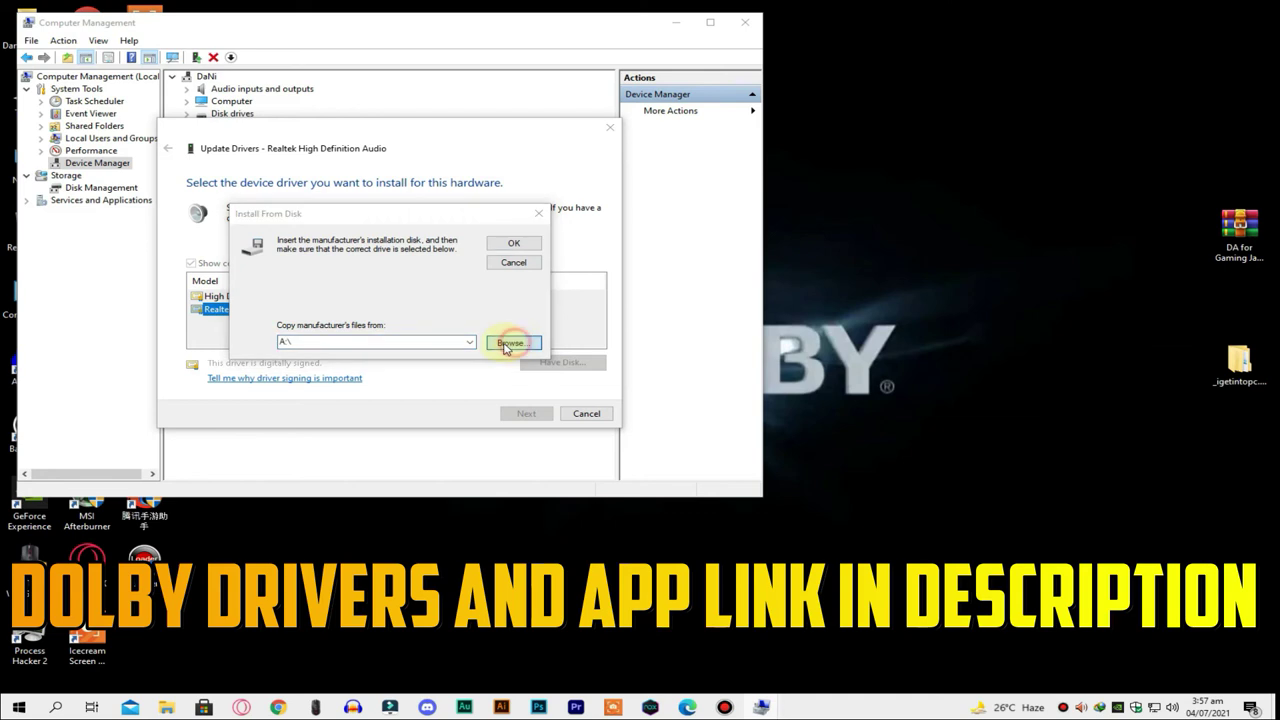
pyautogui.click(543, 258)
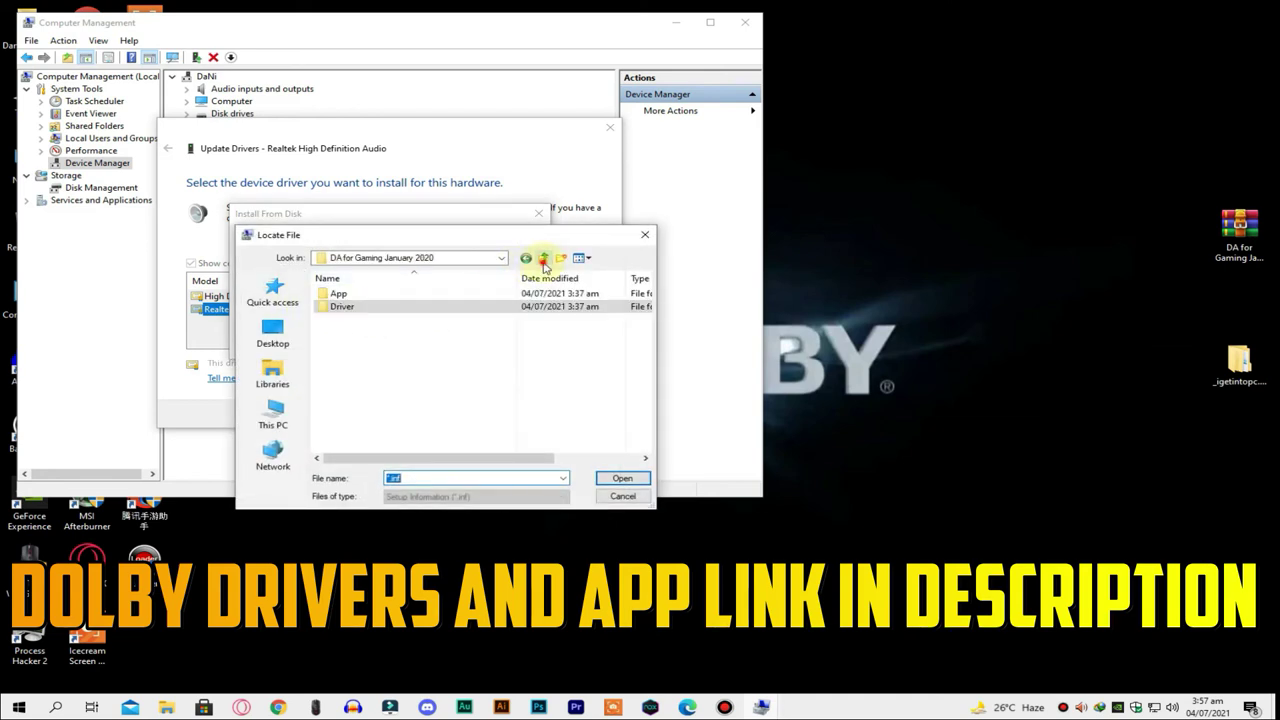
pyautogui.click(543, 258)
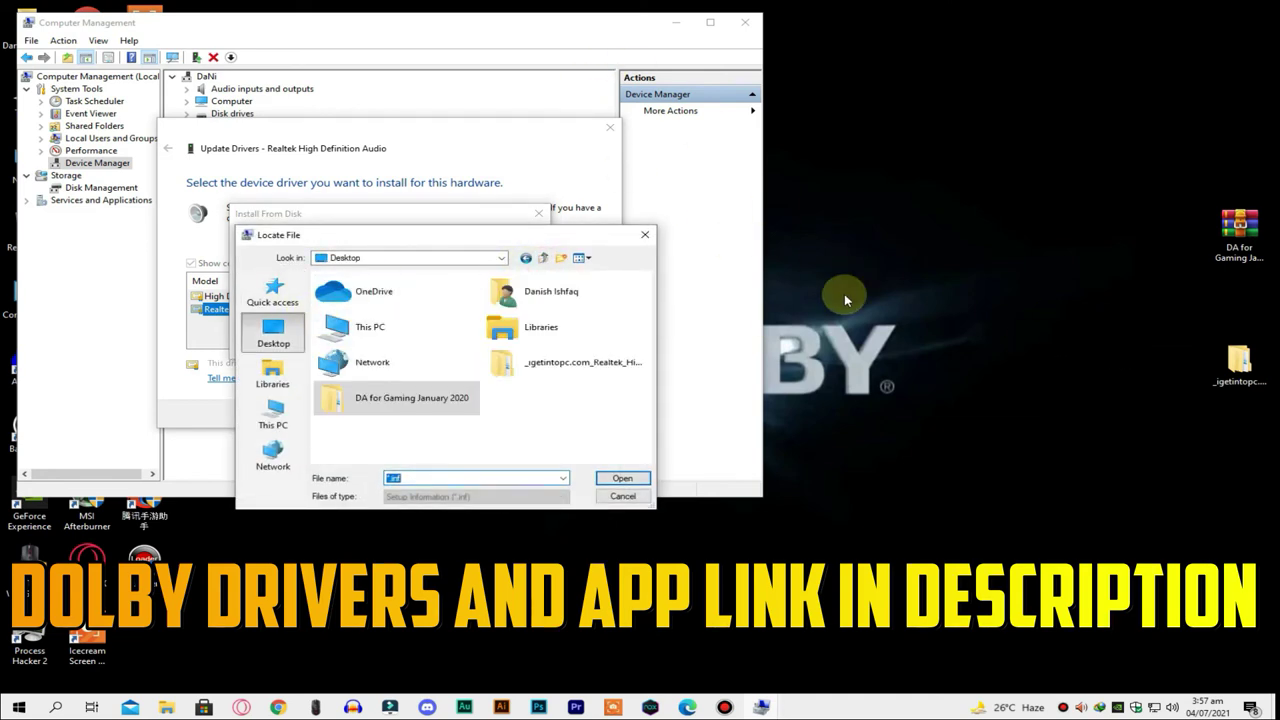
pyautogui.doubleClick(418, 399)
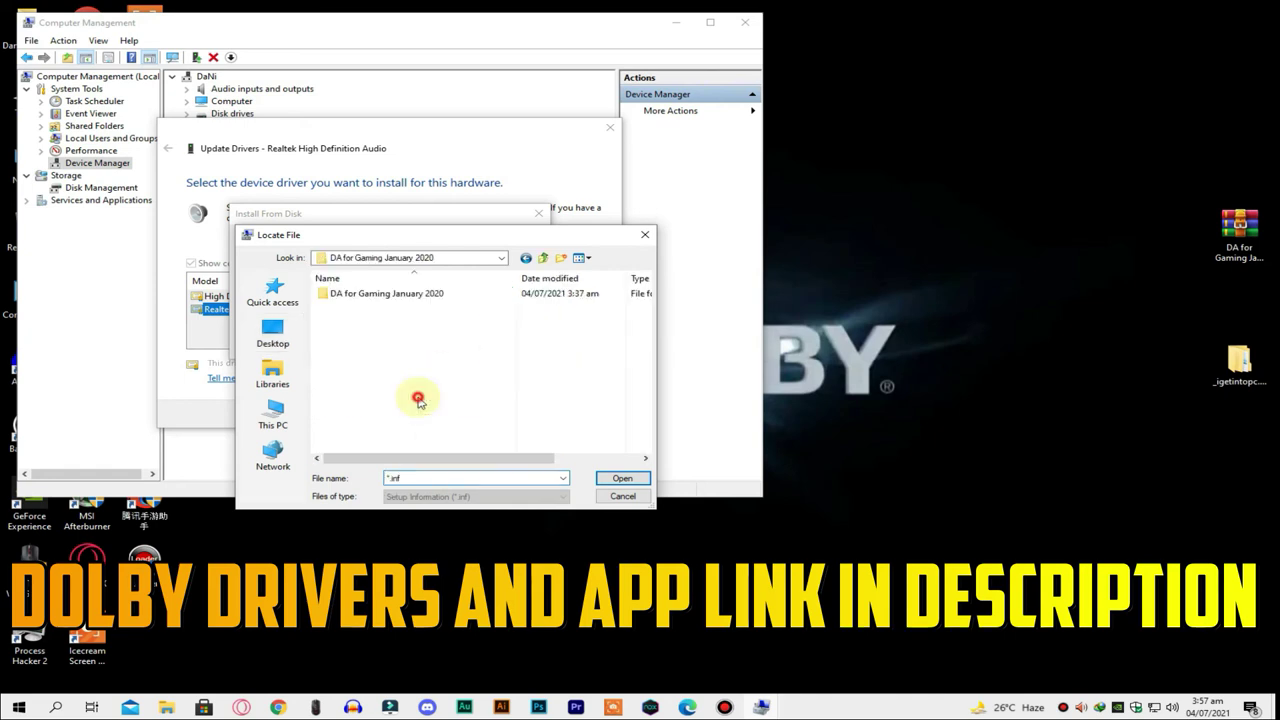
pyautogui.doubleClick(408, 296)
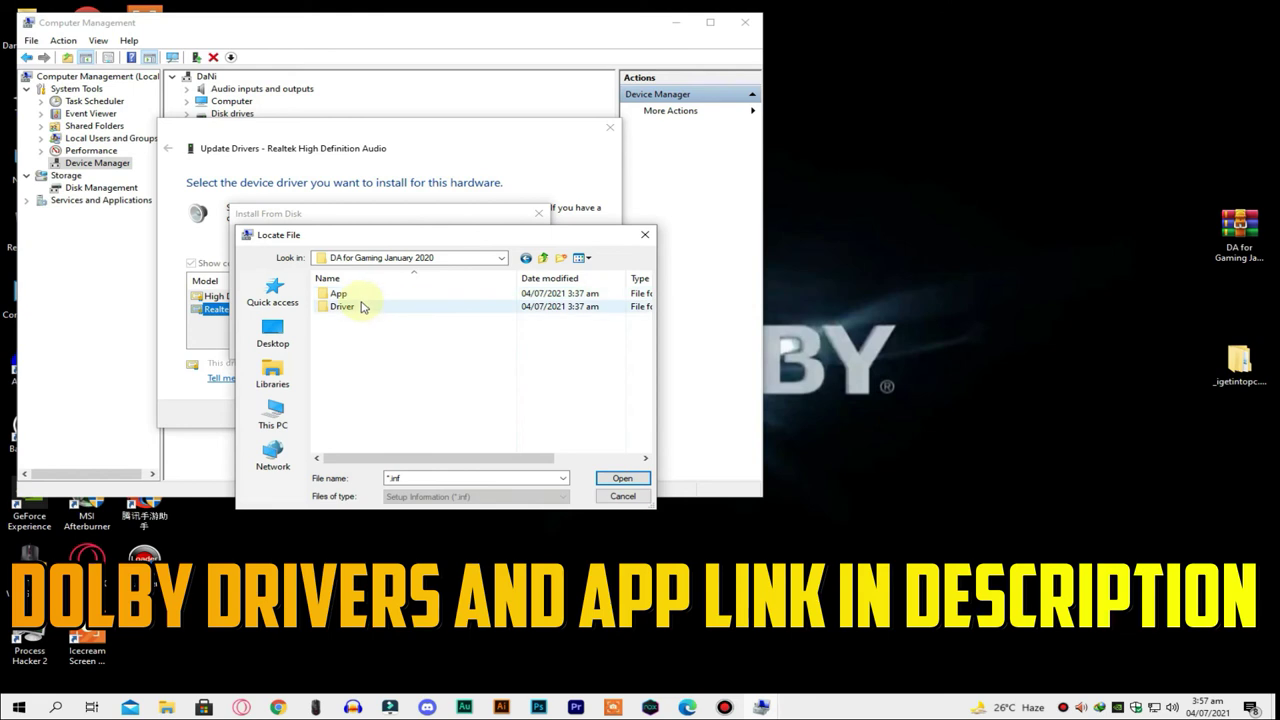
pyautogui.doubleClick(360, 305)
pyautogui.doubleClick(366, 294)
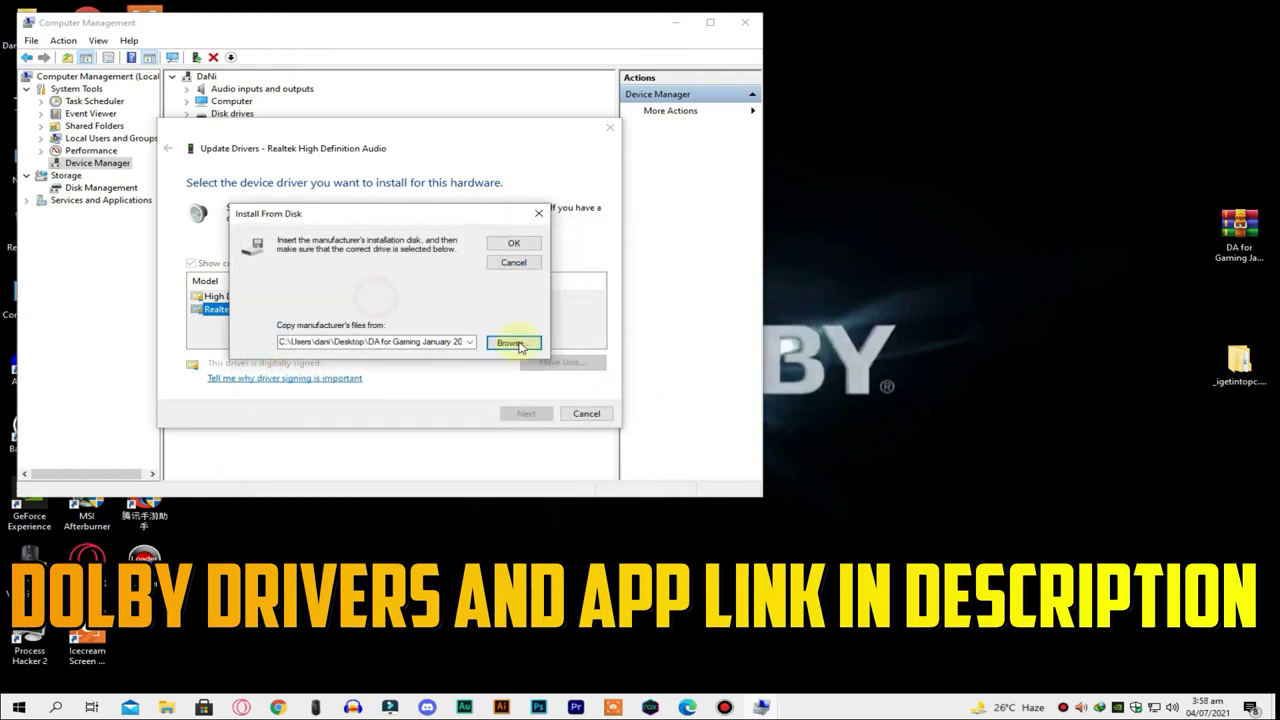
# Install the Dolby Atmos for Gaming driver from the chosen location, accepting the compatibility warning
pyautogui.click(513, 243)
pyautogui.click(525, 413)
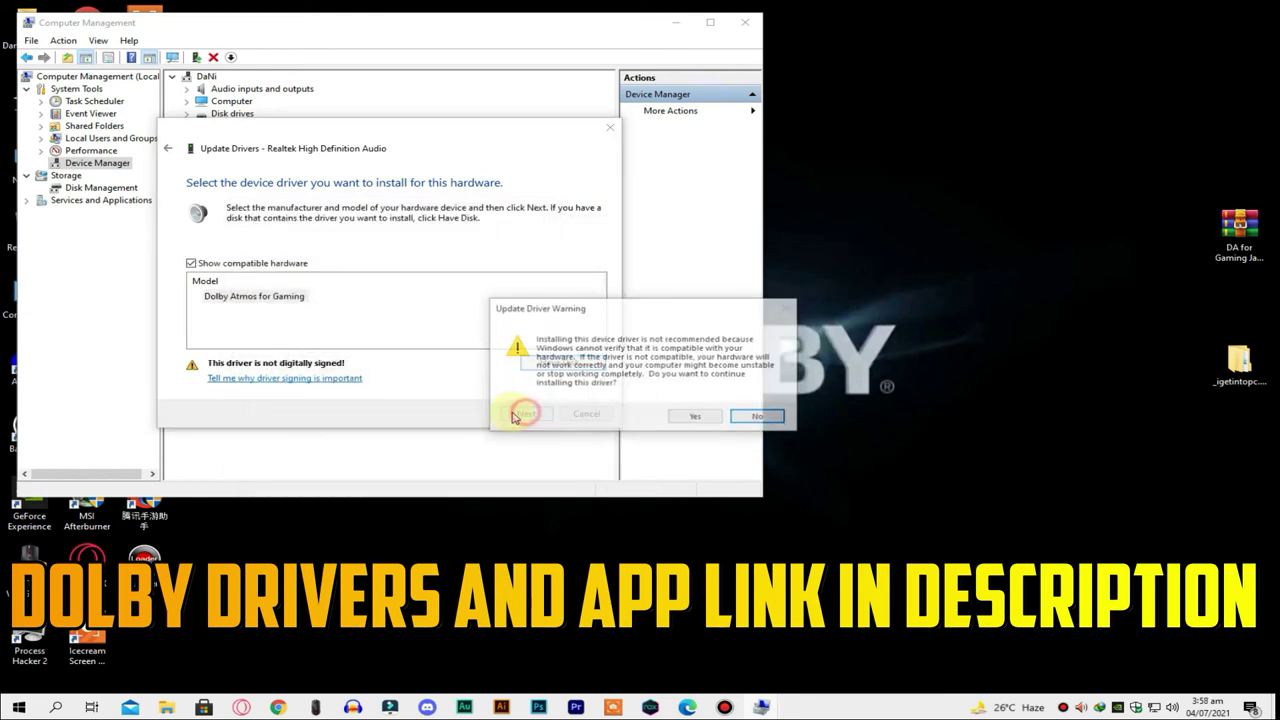
pyautogui.click(684, 416)
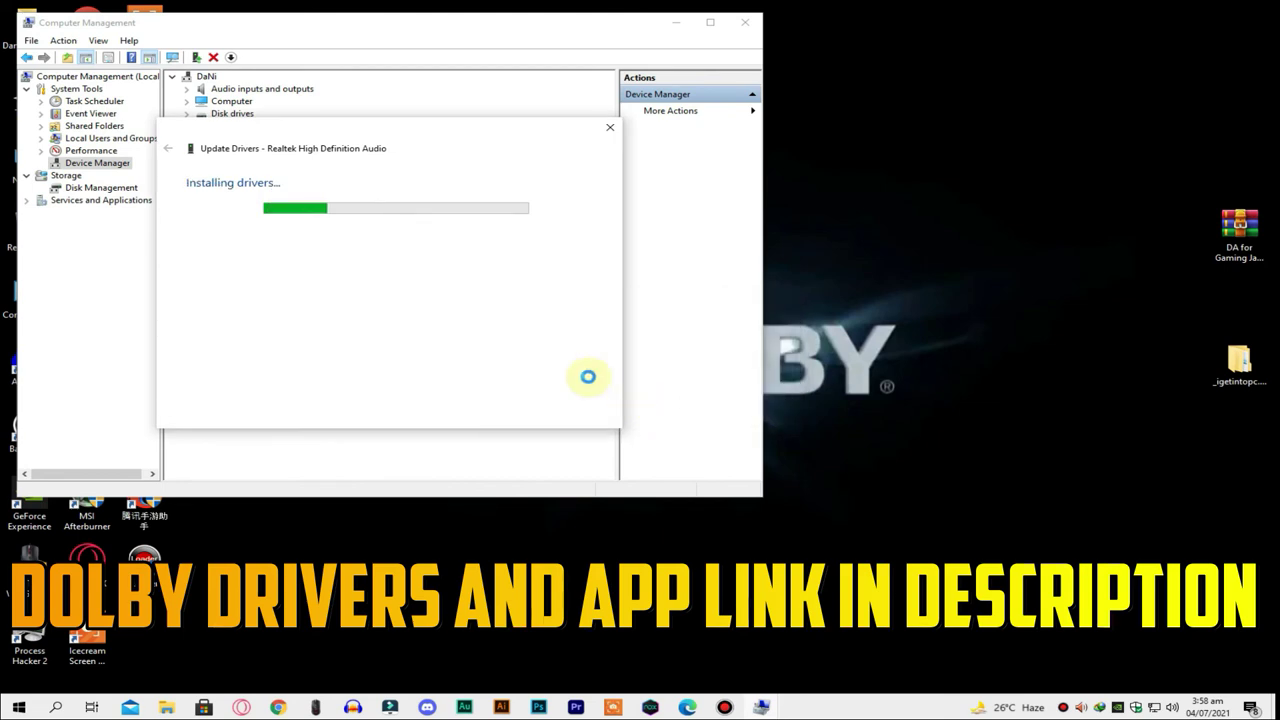
pyautogui.click(586, 373)
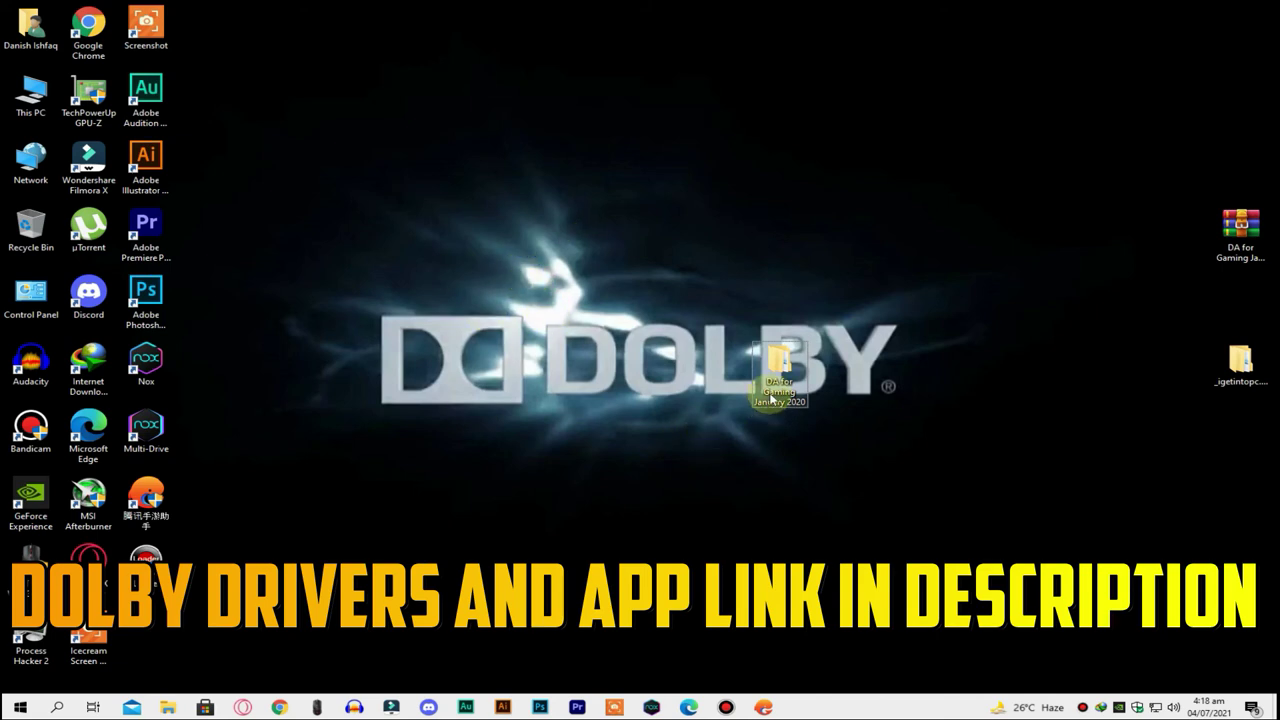
# Check the playback device, and install the Dolby Atmos for Gaming app from the App folder inside DA for Gaming January 2020
pyautogui.click(1173, 707)
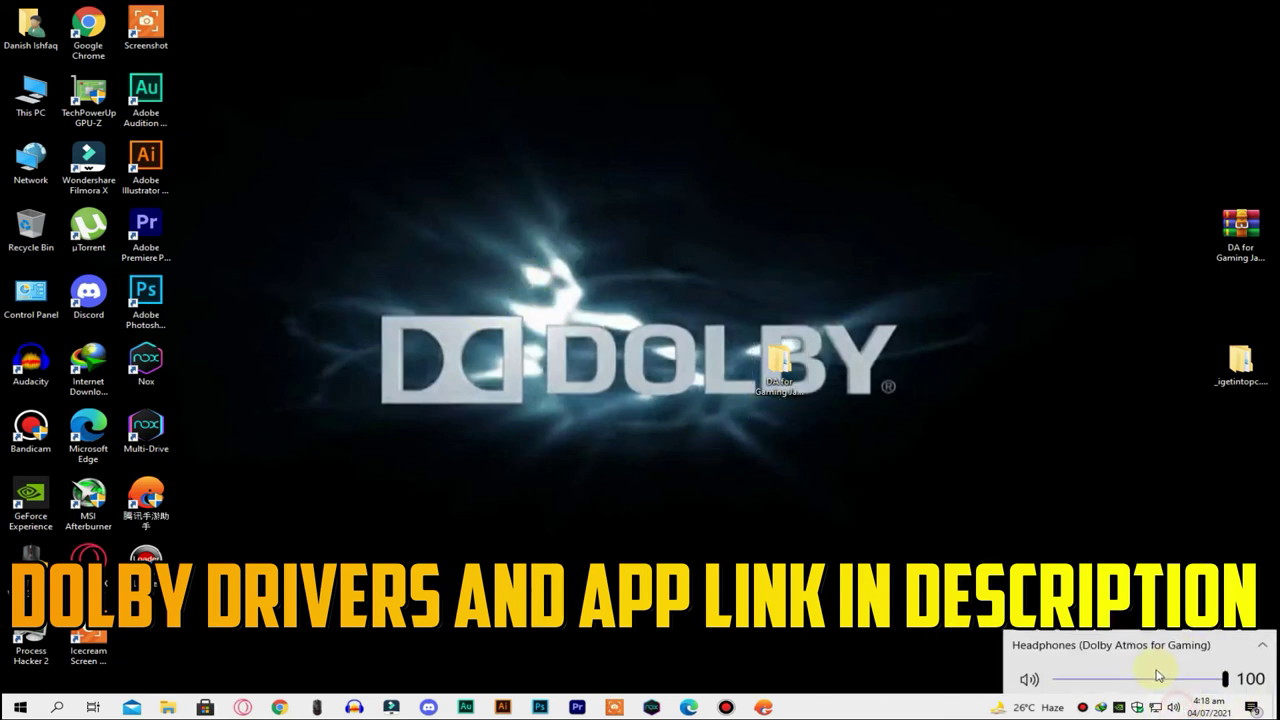
pyautogui.doubleClick(779, 372)
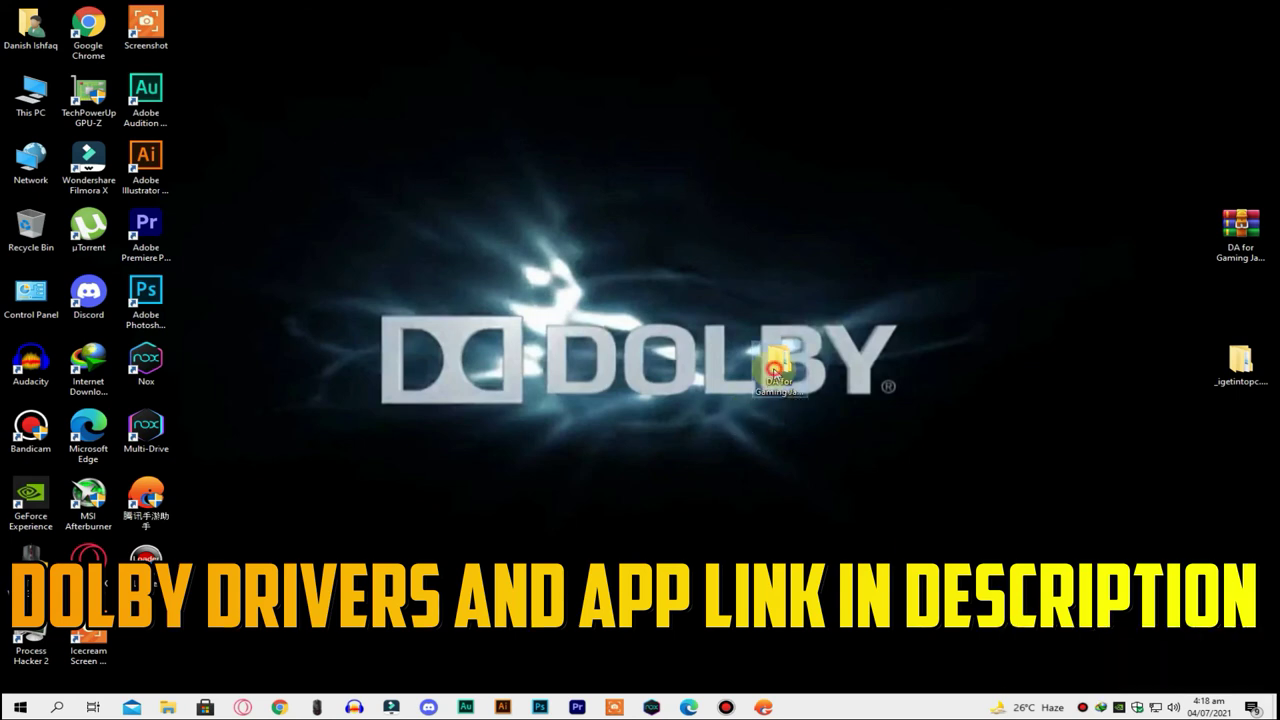
pyautogui.doubleClick(252, 90)
pyautogui.doubleClick(212, 92)
pyautogui.doubleClick(196, 90)
pyautogui.click(102, 279)
pyautogui.click(468, 277)
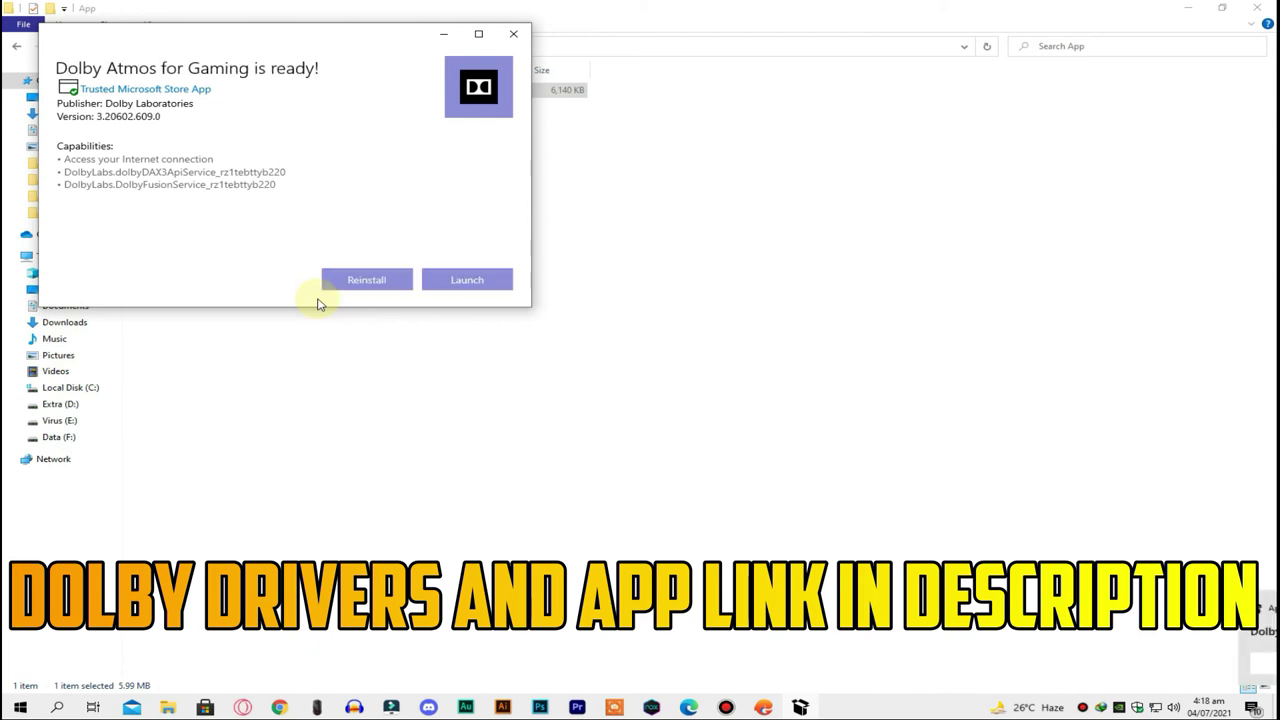
# Launch Dolby Atmos for Gaming from its installer and change the app's color theme to green
pyautogui.click(480, 283)
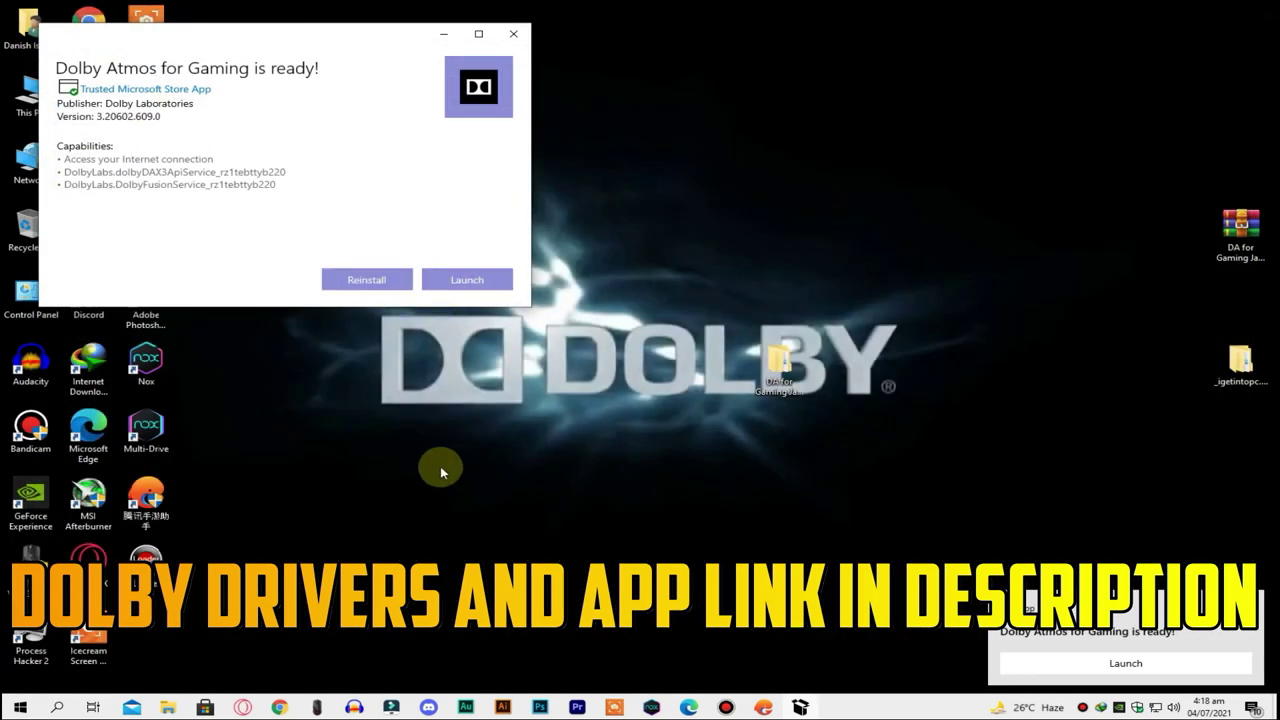
pyautogui.click(458, 282)
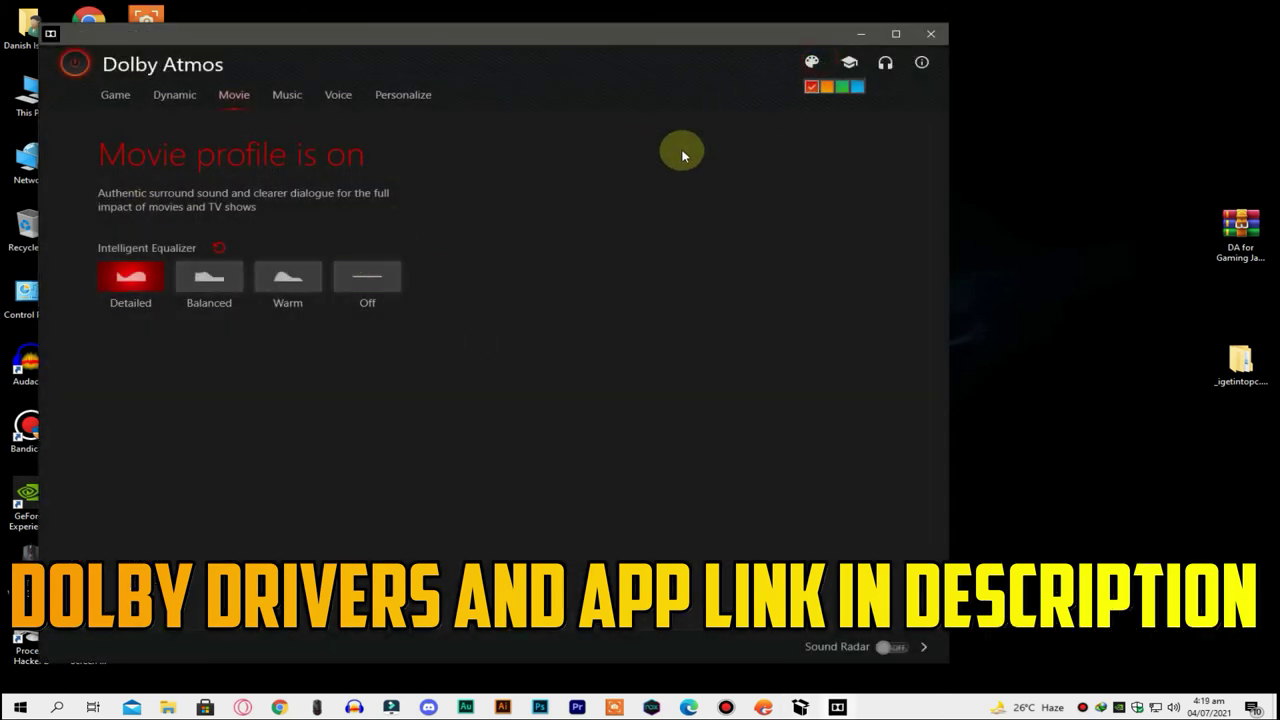
pyautogui.click(842, 88)
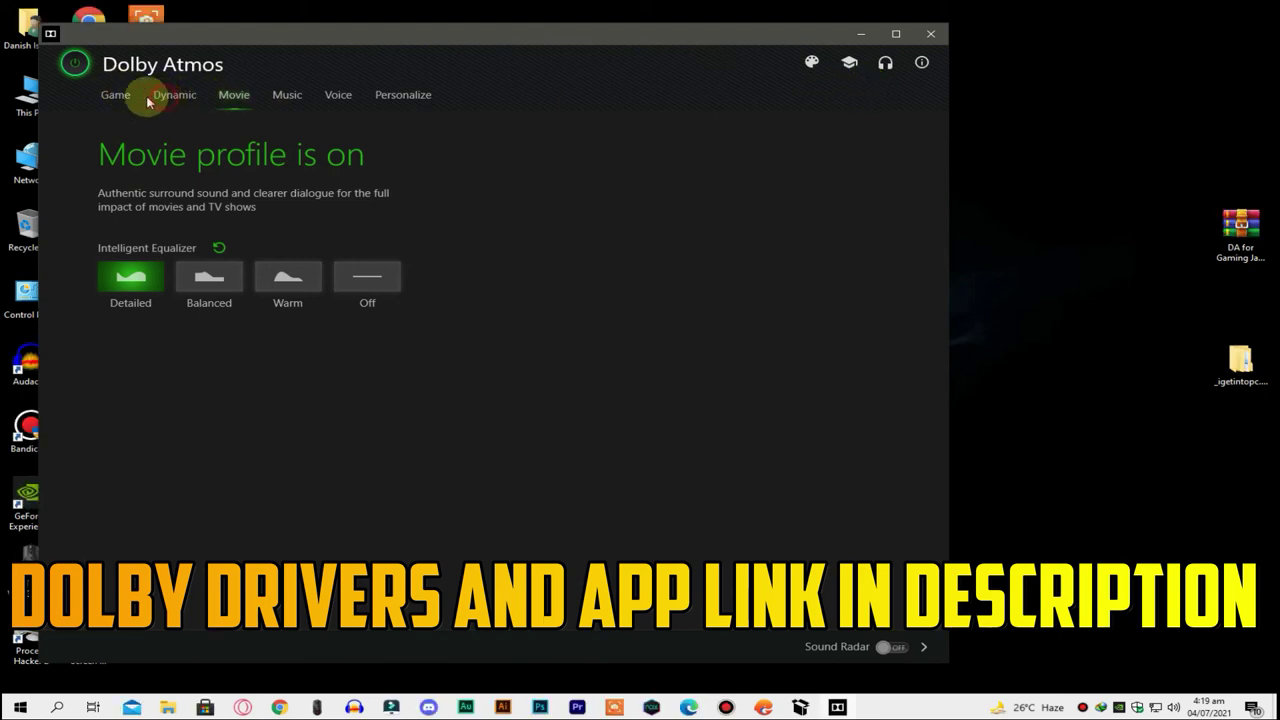
# Look through the Game, Dynamic, Movie, Music, Voice and Personalize profiles in Dolby Atmos, and return to the Movie profile
pyautogui.click(117, 94)
pyautogui.click(176, 94)
pyautogui.click(236, 94)
pyautogui.click(287, 94)
pyautogui.click(340, 97)
pyautogui.click(385, 97)
pyautogui.click(290, 96)
pyautogui.click(238, 95)
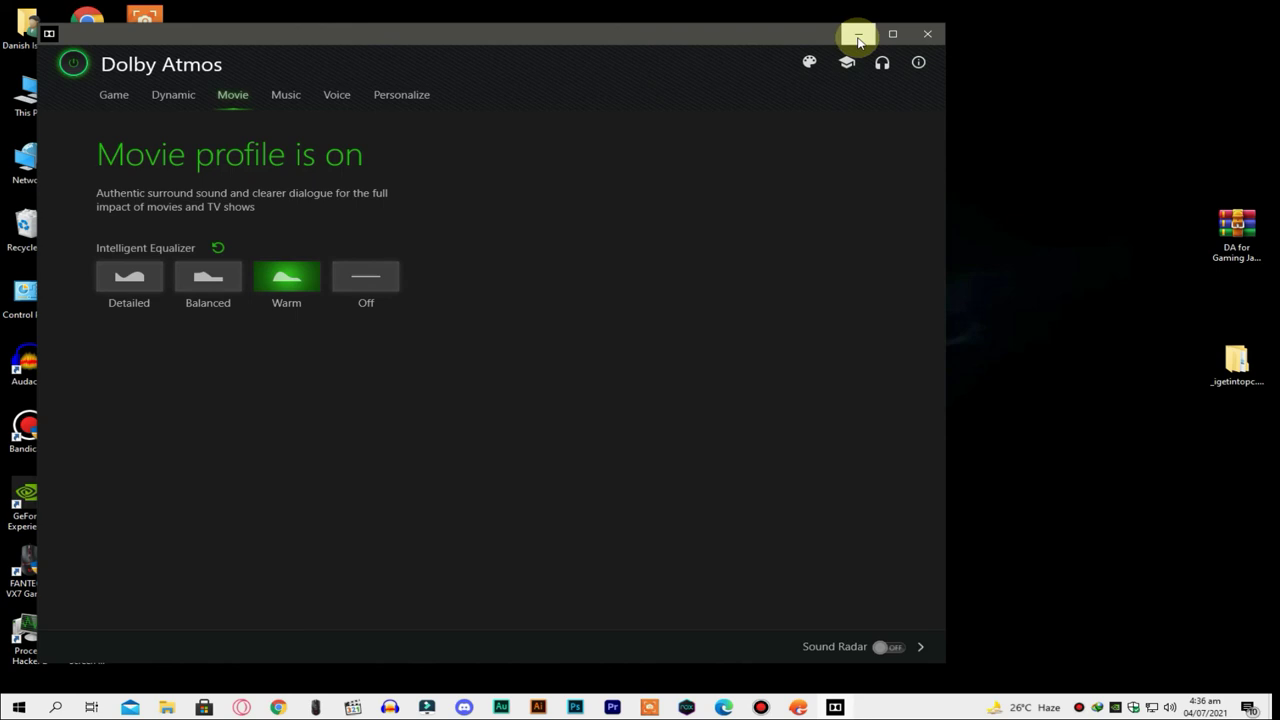
# Minimize Dolby Atmos, refresh the desktop, and switch to the Opera GX browser to subscribe to the DaNi Tricks YouTube channel
pyautogui.click(858, 37)
pyautogui.rightClick(662, 230)
pyautogui.click(716, 268)
pyautogui.moveTo(772, 362); pyautogui.dragTo(1125, 512)
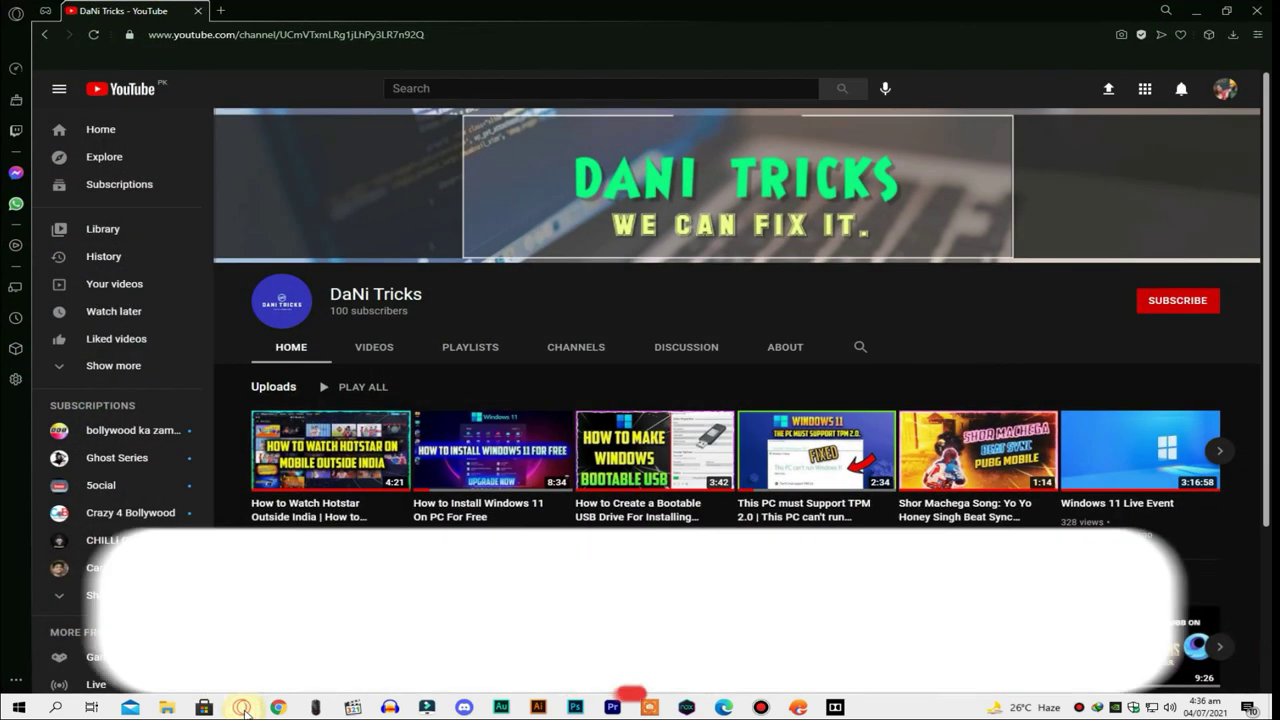
pyautogui.click(1172, 308)
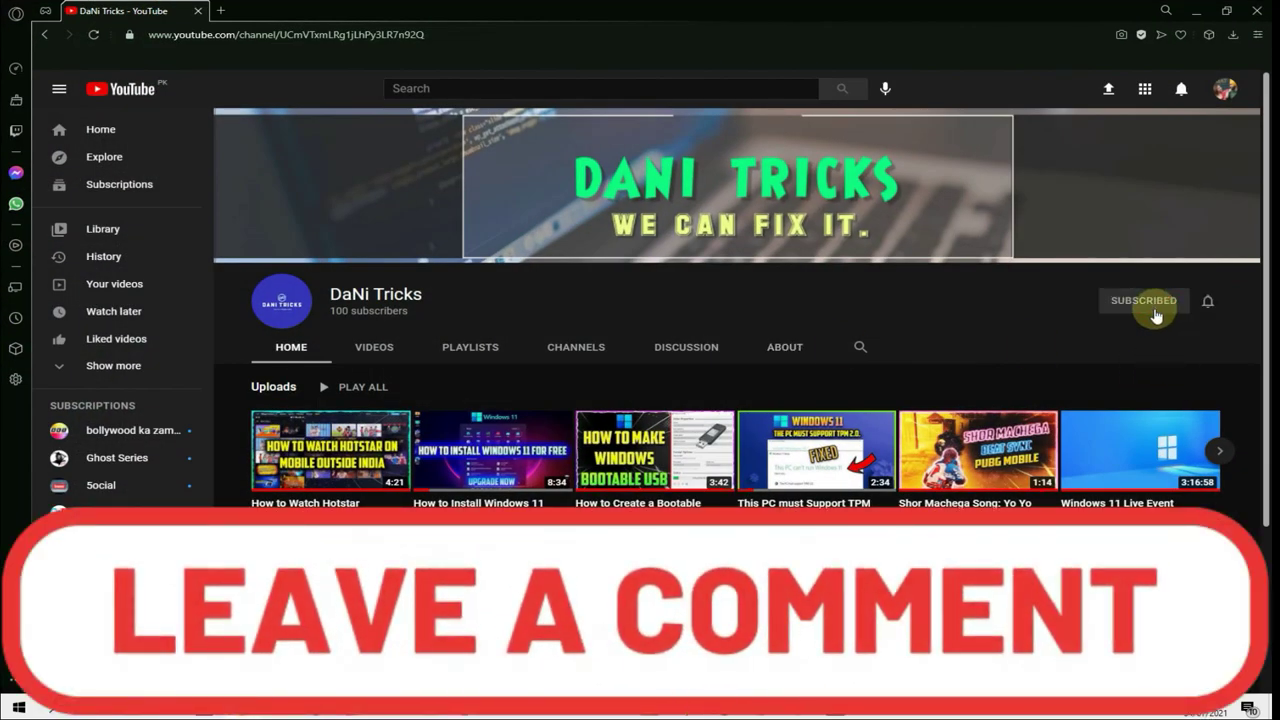